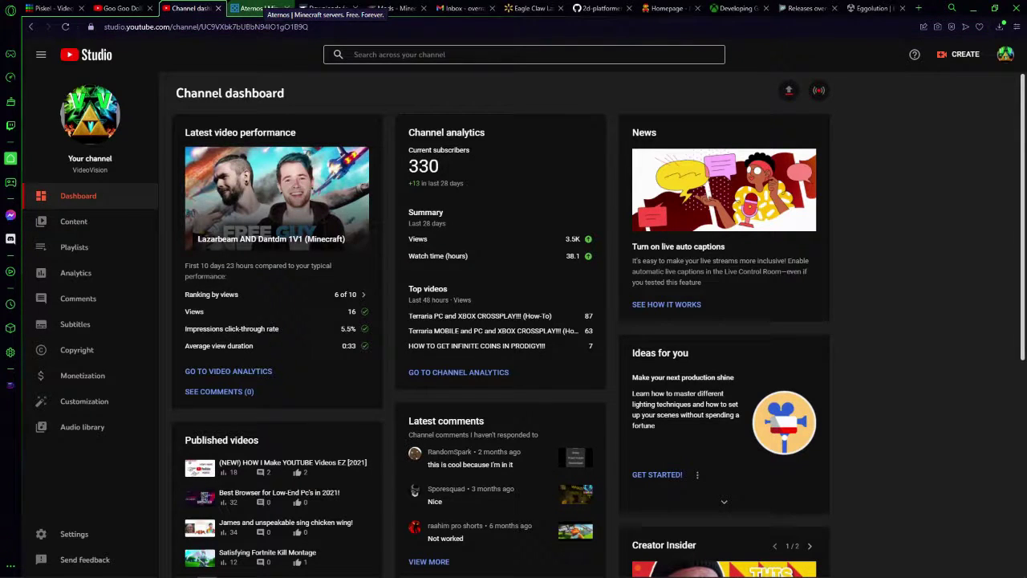
Step: Switch to Aternos, open the VideoVision server, and save VideoVision as its aternos.me address in the server options
click(259, 8)
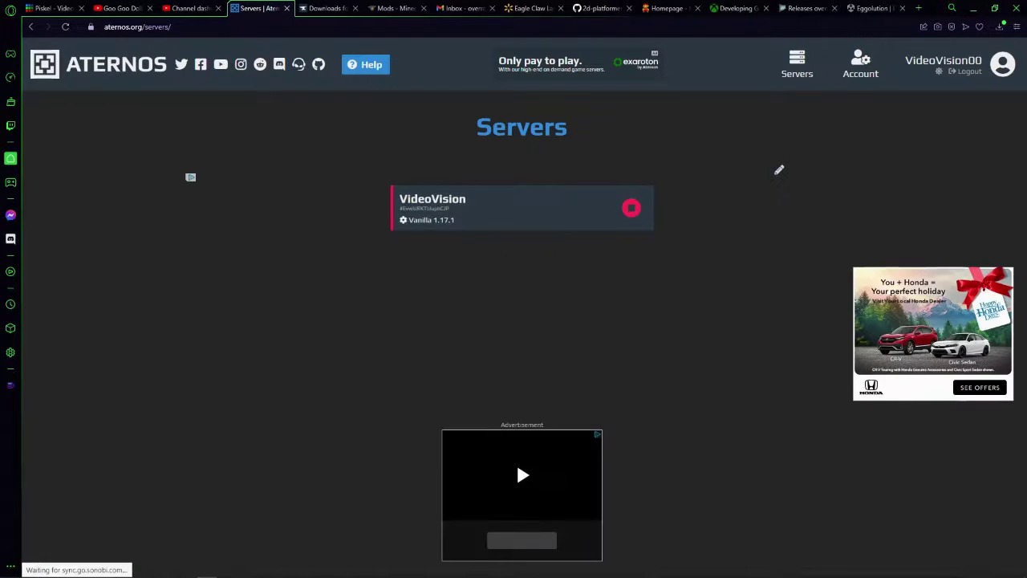
click(522, 207)
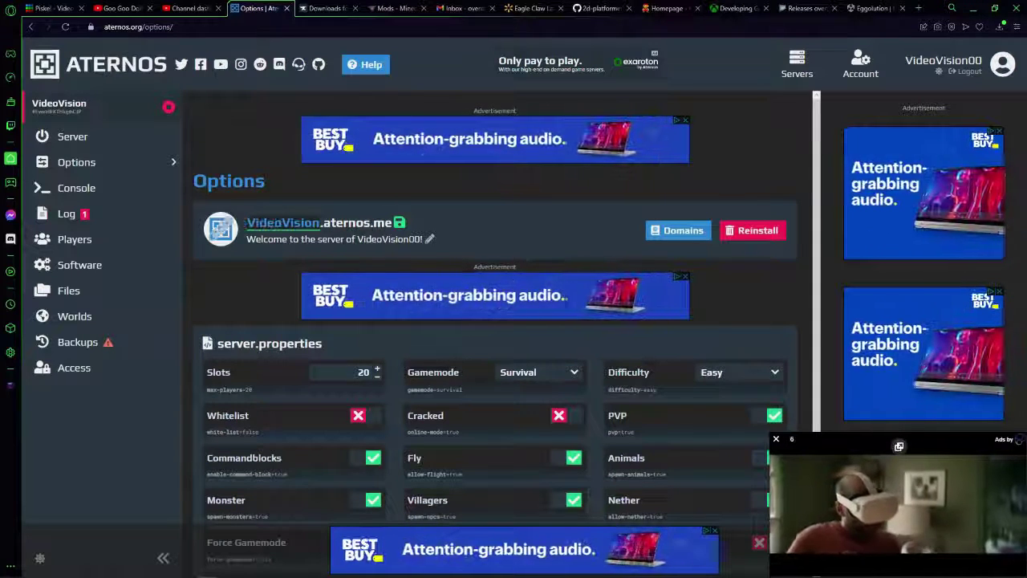
double_click(257, 222)
key(BackSpace)
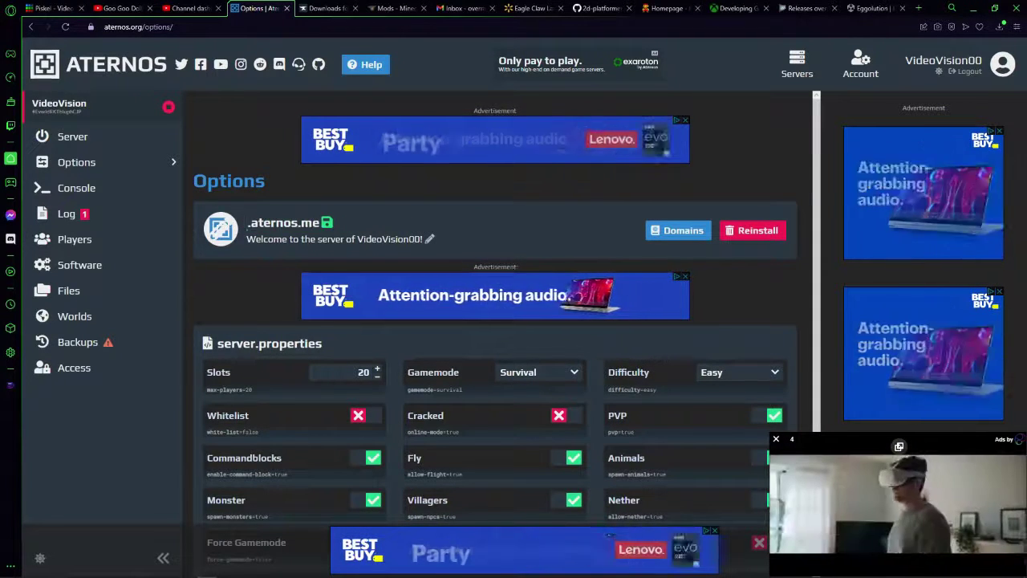
text(VideoVision)
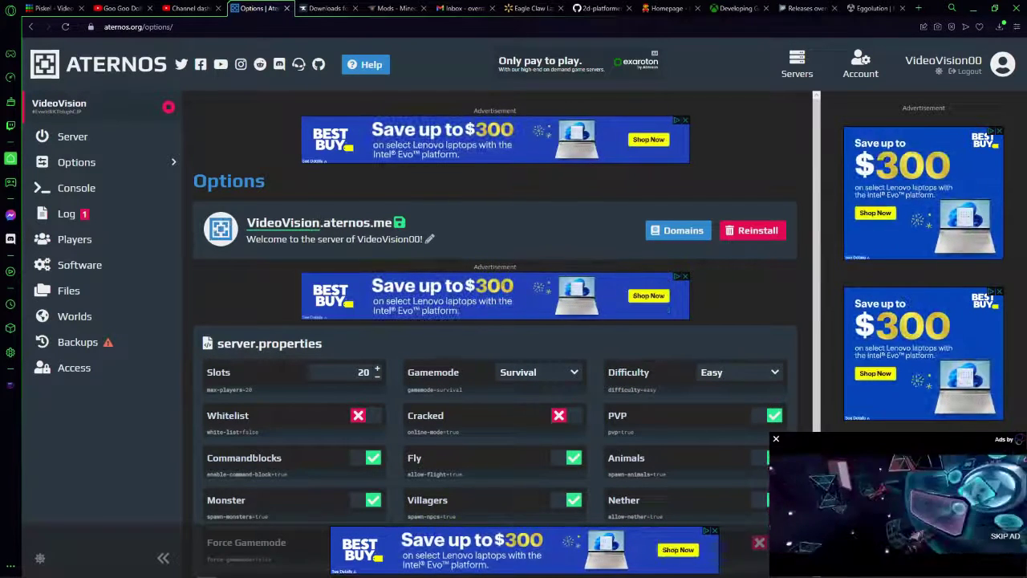
key(Return)
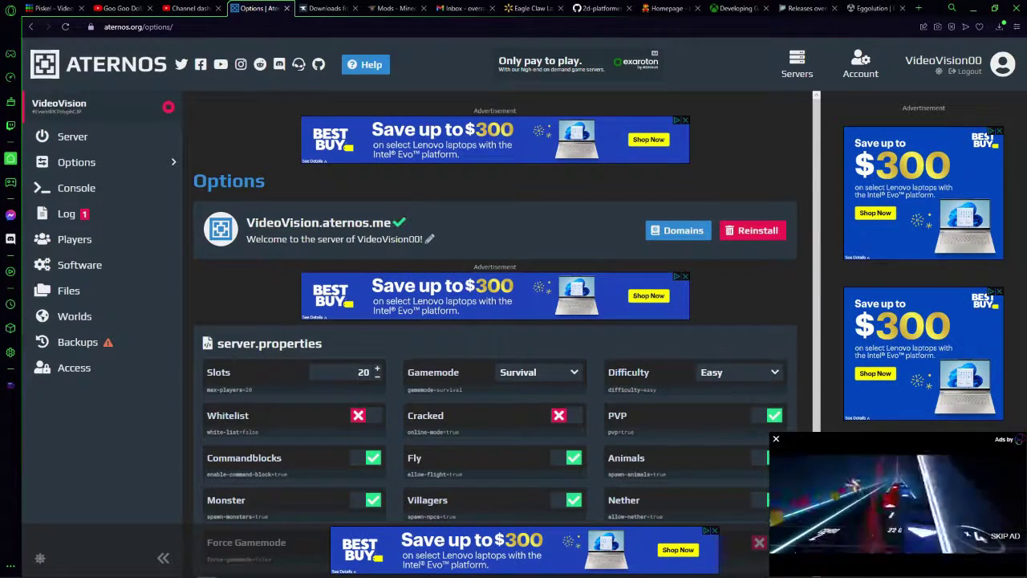
Step: Set the server's player slots to 2 and its difficulty to Normal in server.properties
scroll(495, 321, down, 2)
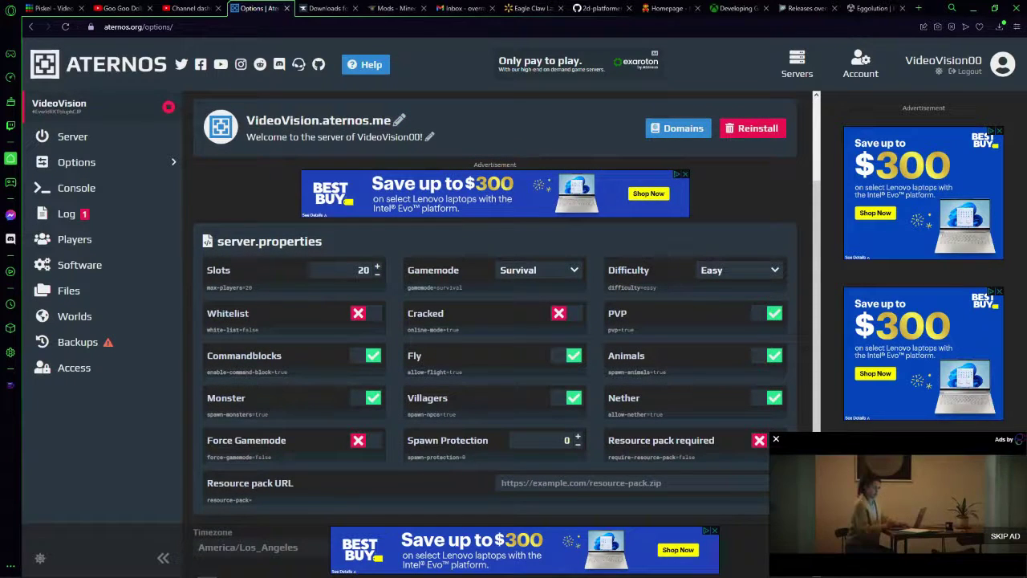
click(377, 275)
click(378, 274)
click(377, 274)
click(378, 275)
click(378, 274)
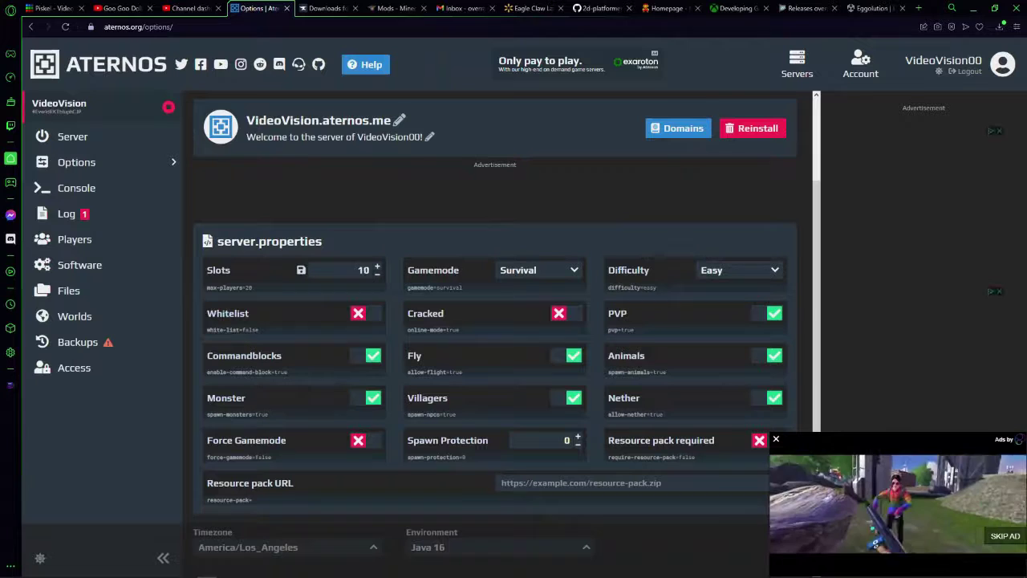
key(Down)
key(Down)
key(Down)
key(Down)
key(Down)
key(Down)
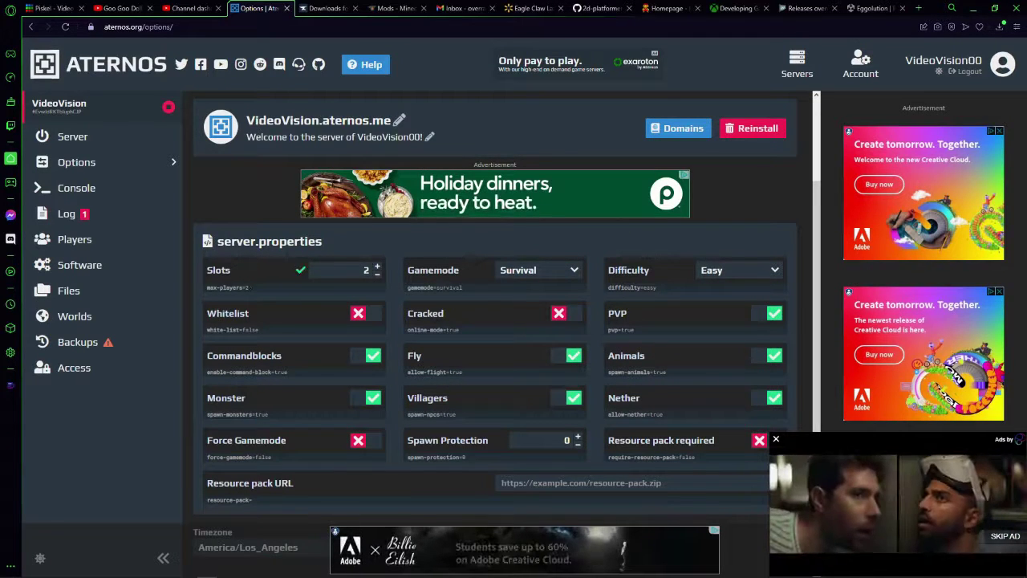
click(739, 271)
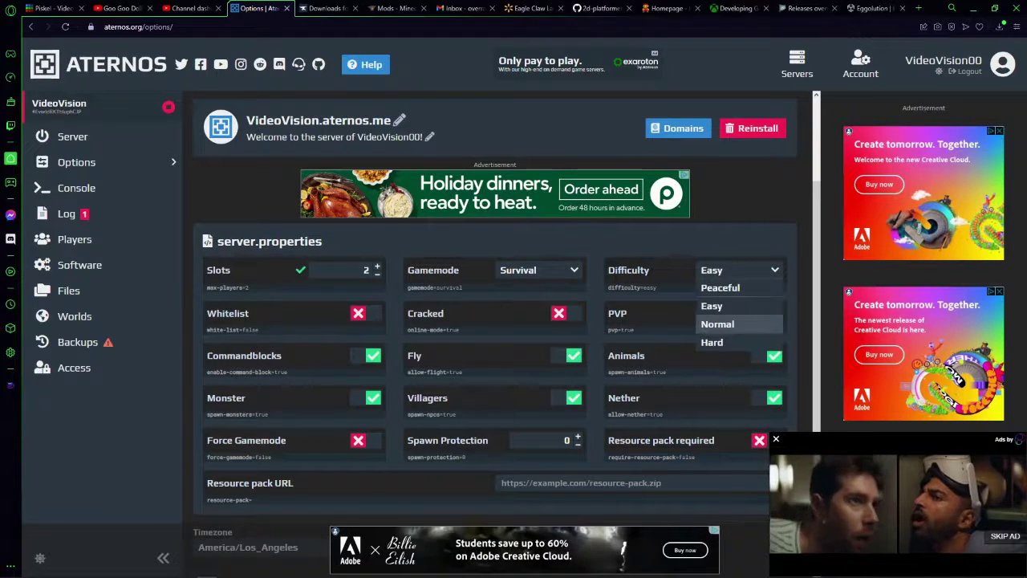
click(733, 323)
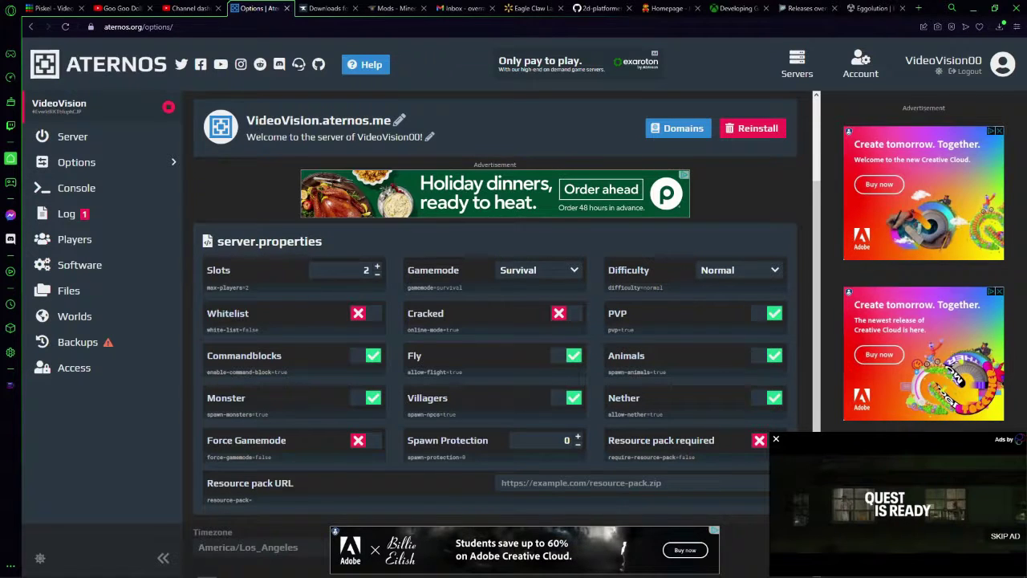
Step: Install Forge 1.17.1 (37.1.0) as the server software and return to the server overview
click(73, 137)
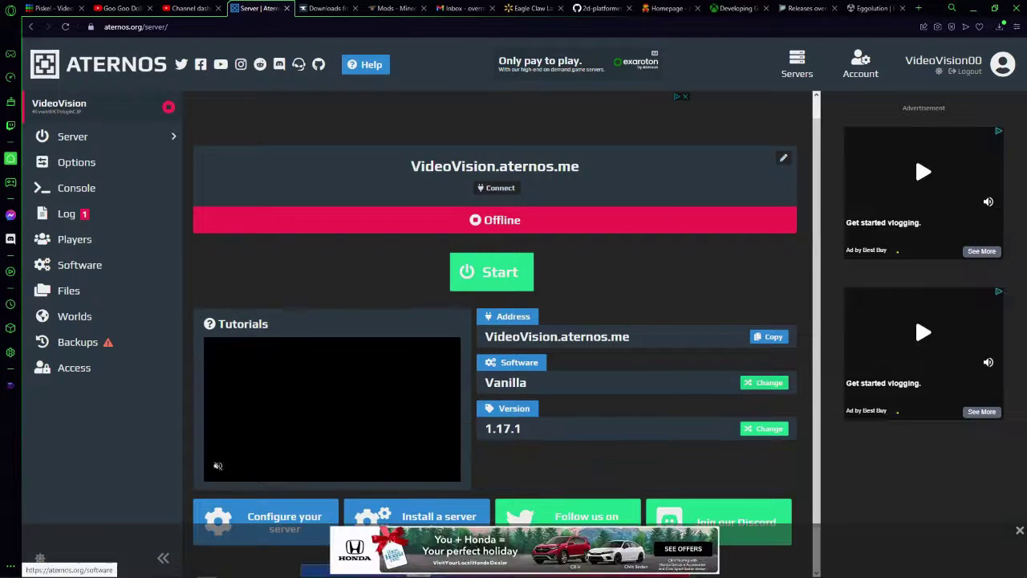
click(80, 265)
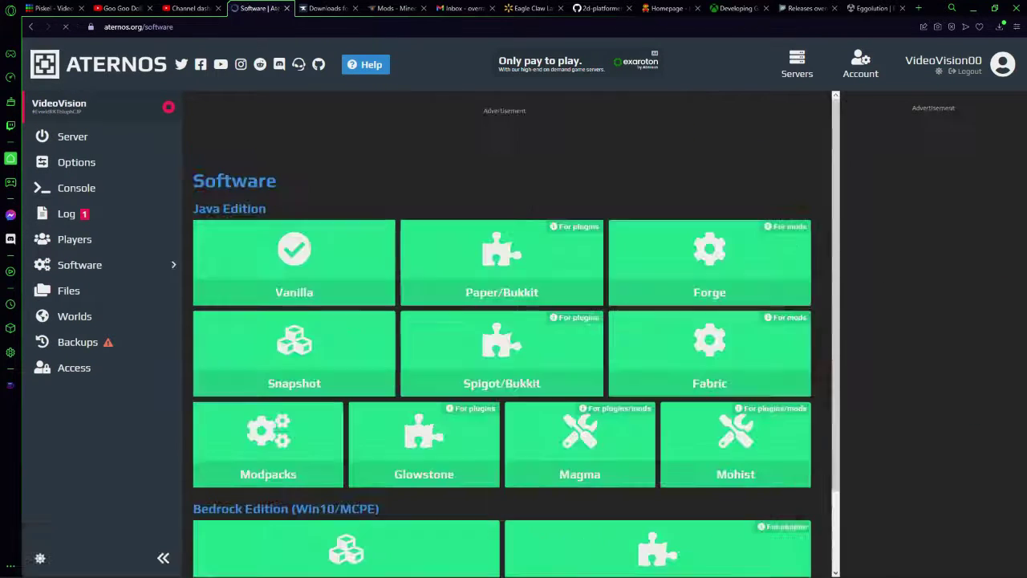
scroll(294, 265, down, 1)
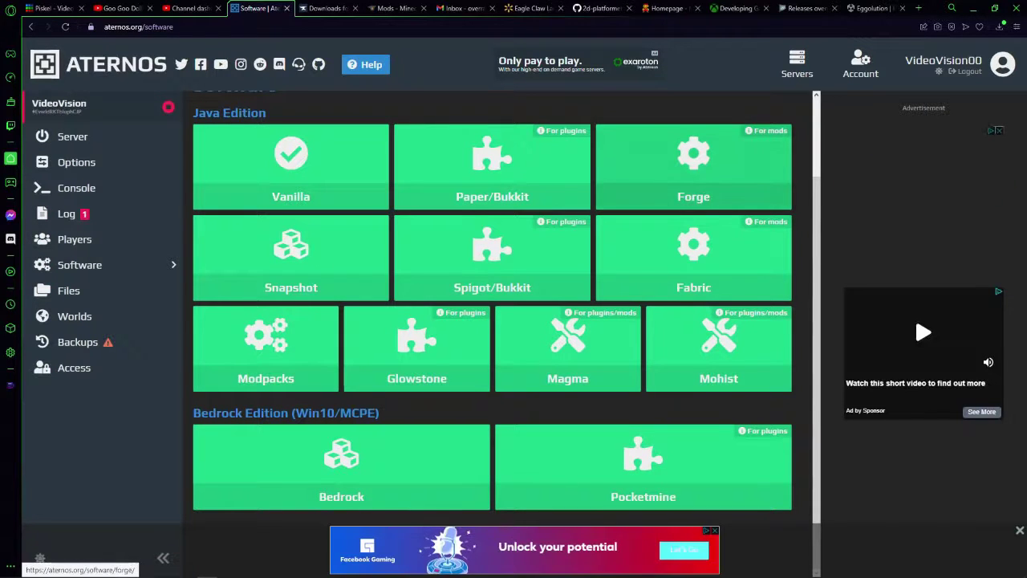
click(694, 166)
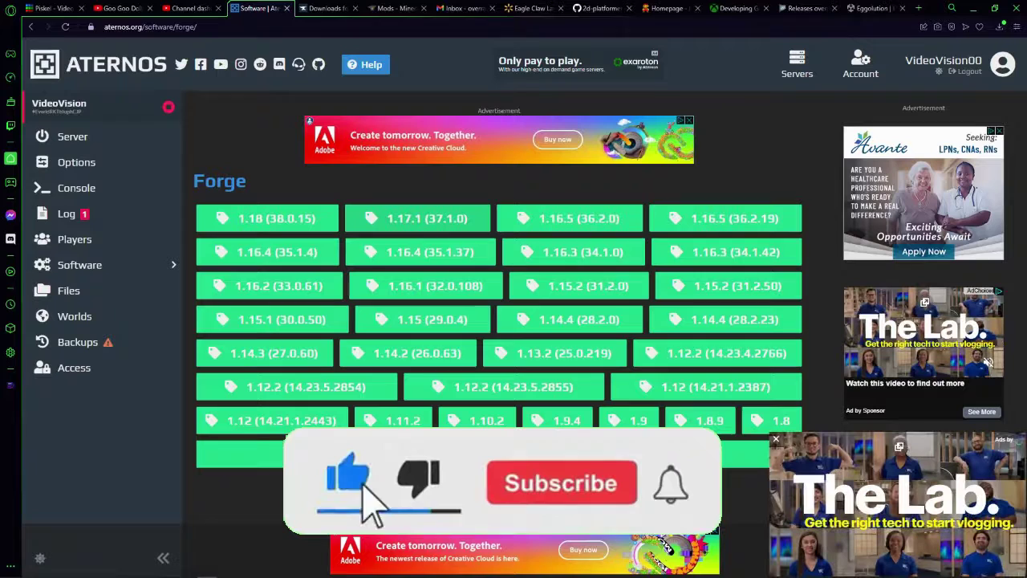
click(418, 218)
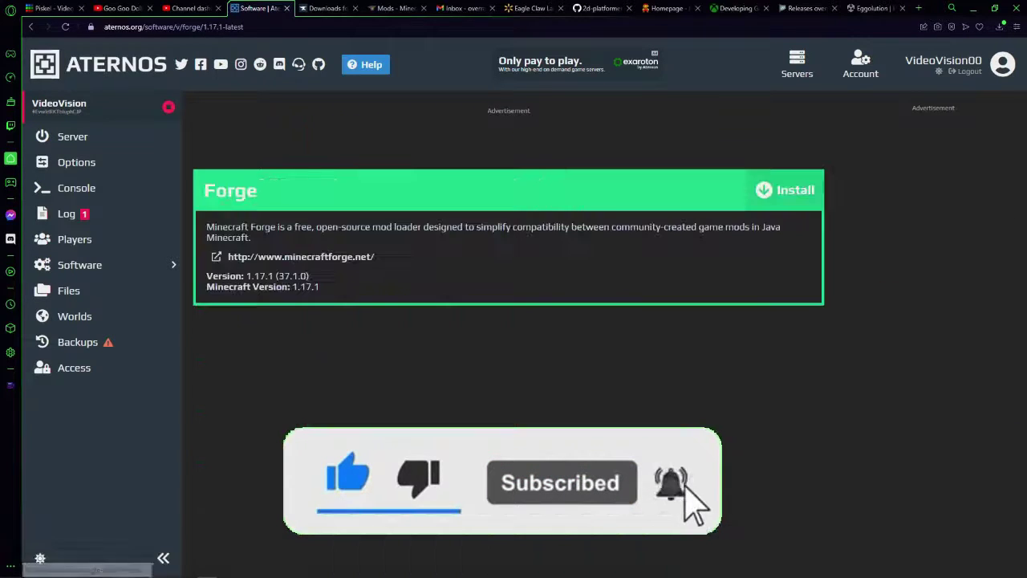
click(766, 190)
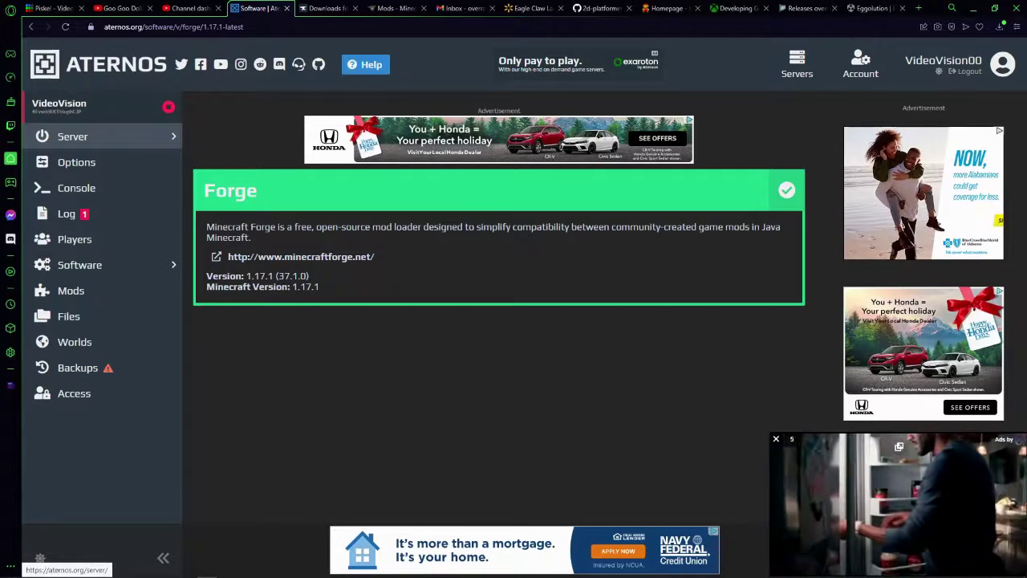
click(72, 136)
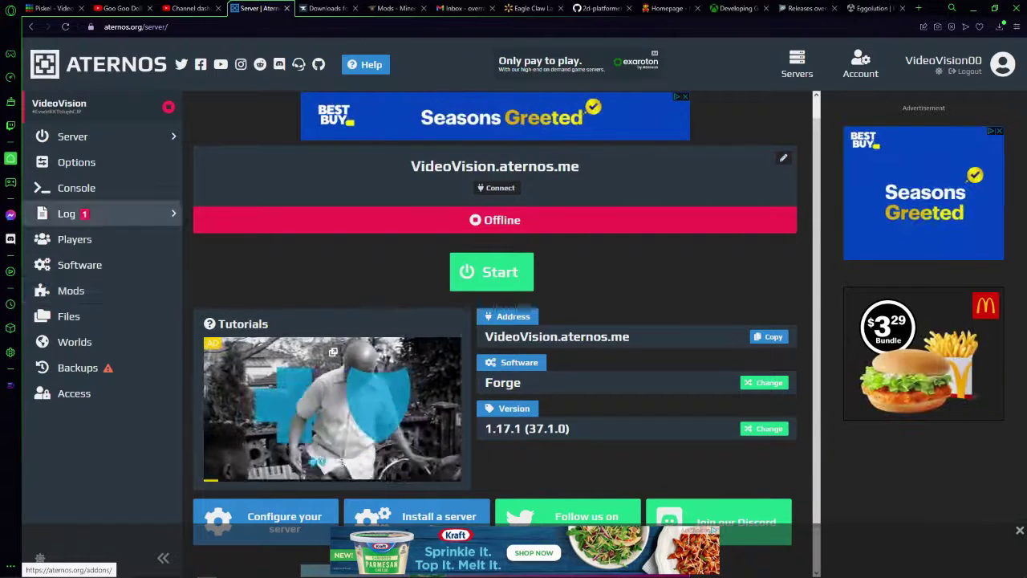
Step: Download the latest Forge installer for Minecraft 1.17.1 from the Forge downloads page
click(325, 8)
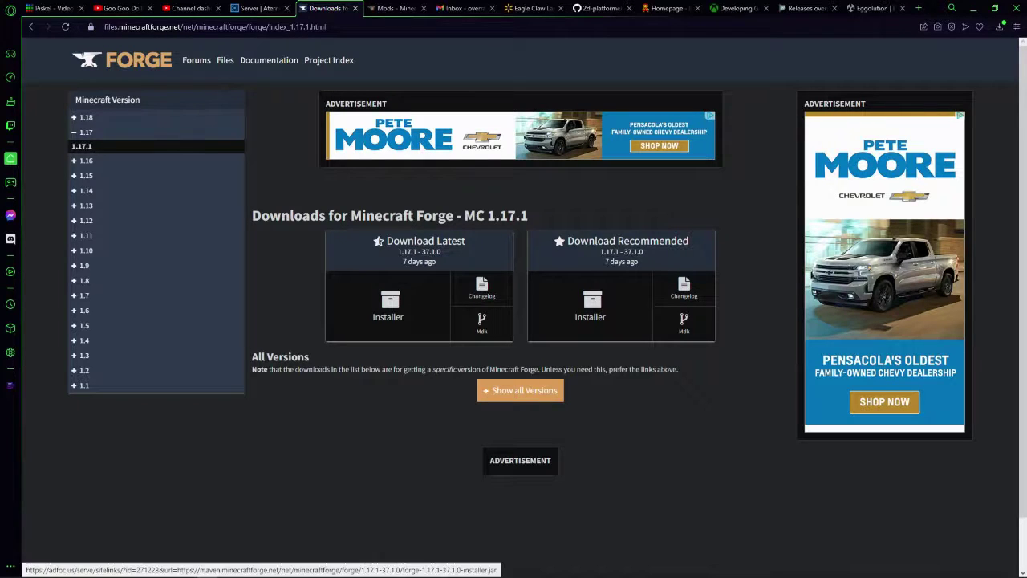
click(388, 306)
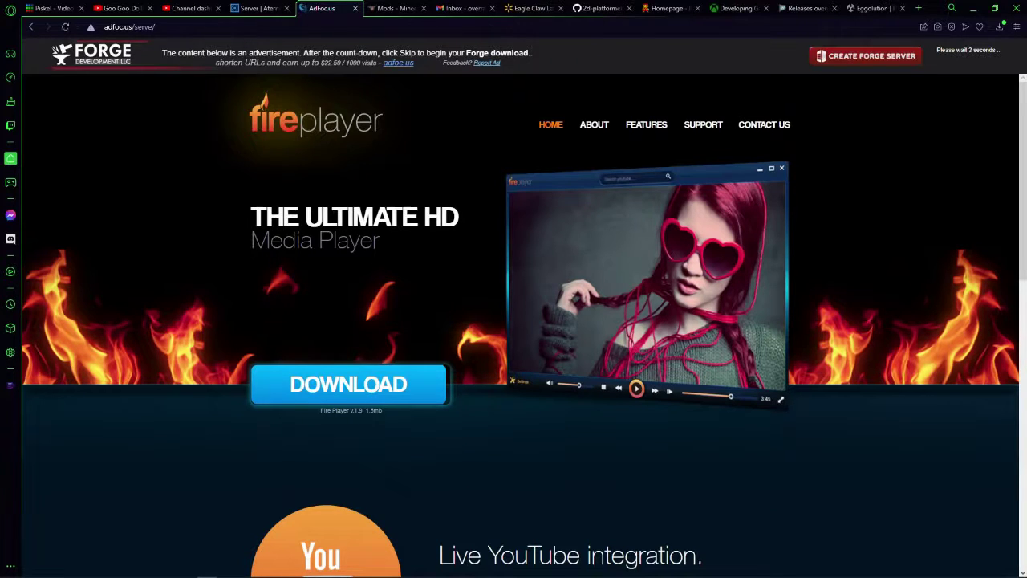
key(Return)
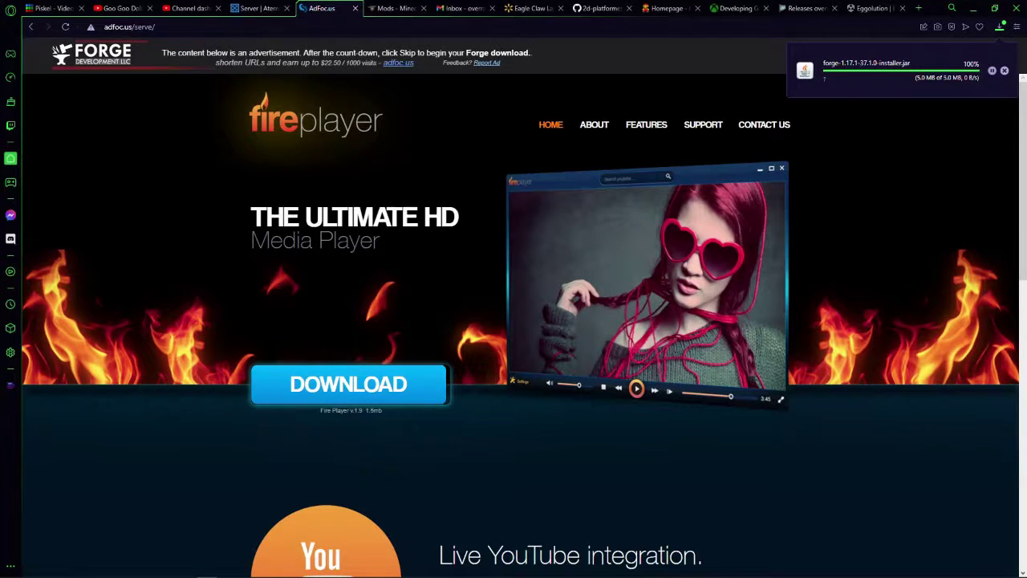
Step: Try to install the Forge client from forge-1.17.1-37.1.0-installer.jar into the default .minecraft folder
drag(936, 9, 623, 126)
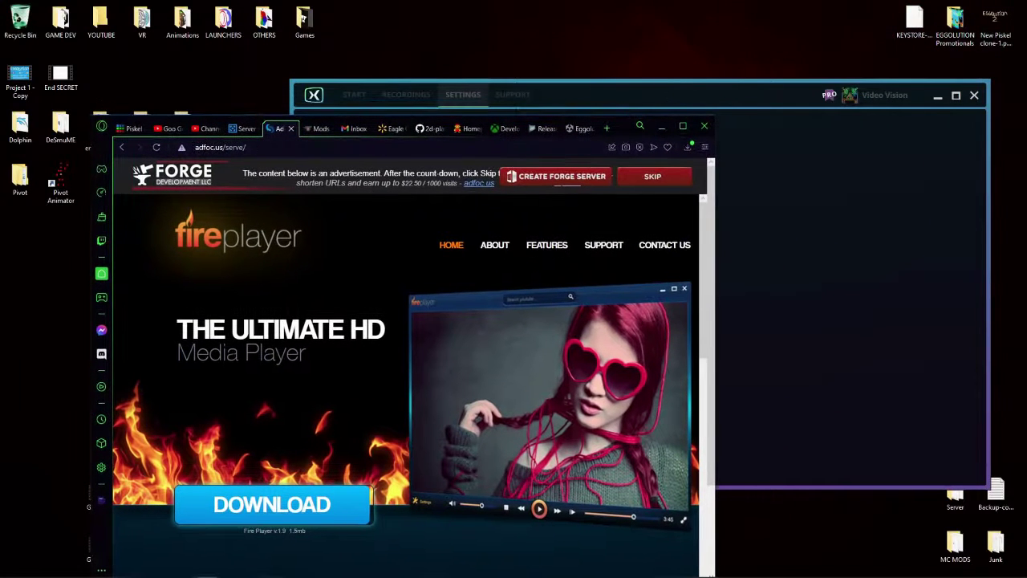
click(688, 147)
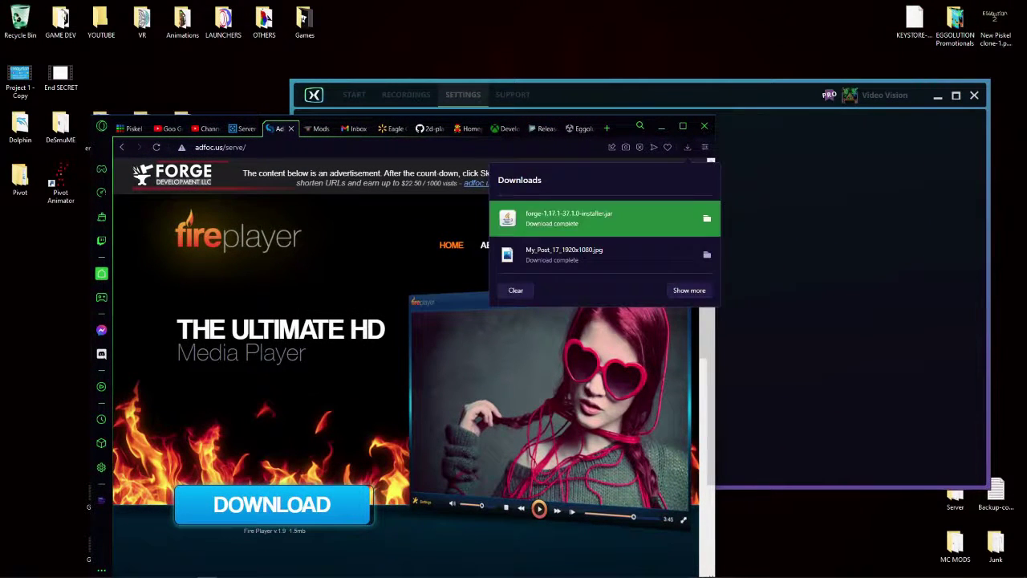
click(562, 218)
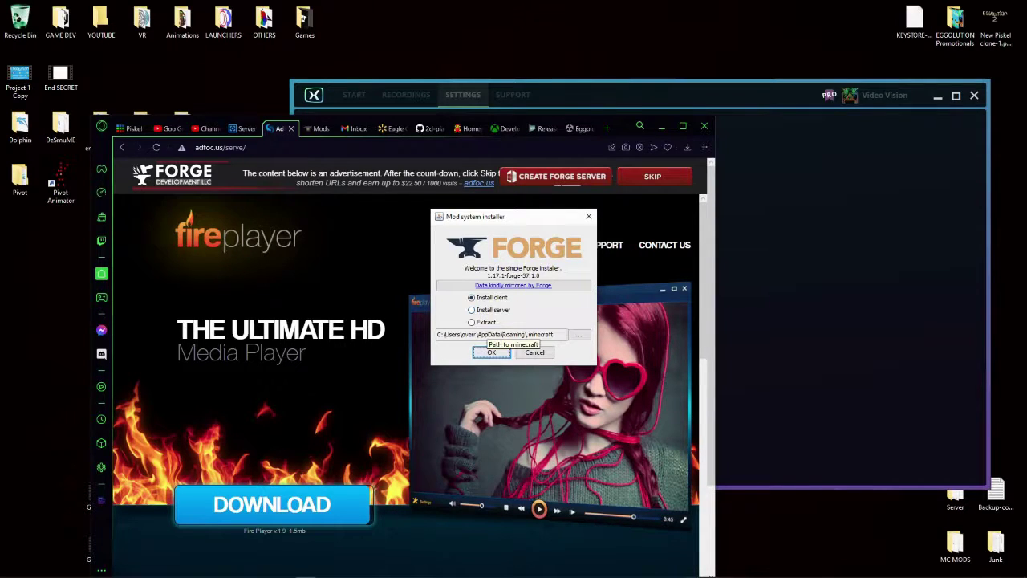
click(491, 353)
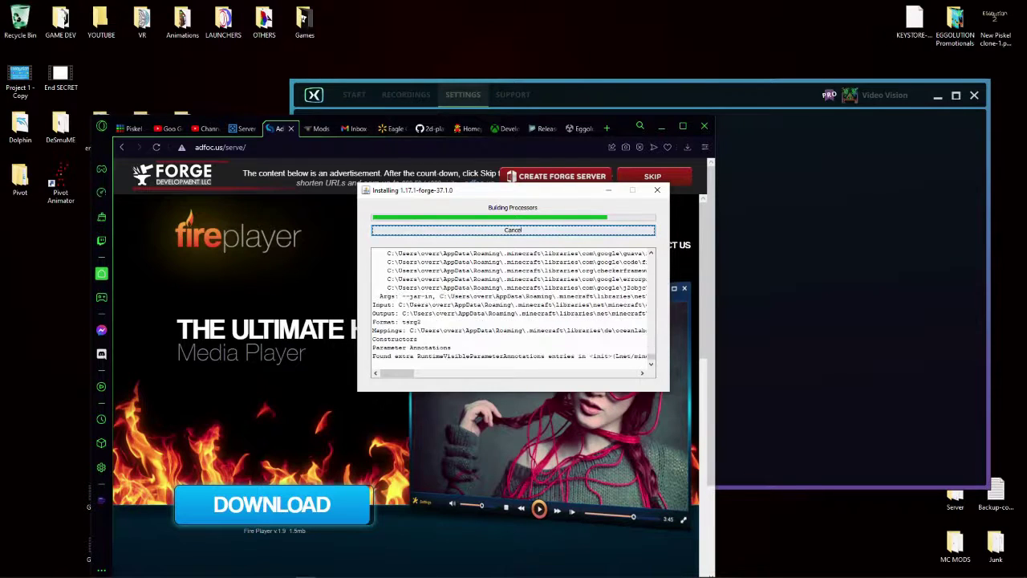
click(657, 190)
click(683, 126)
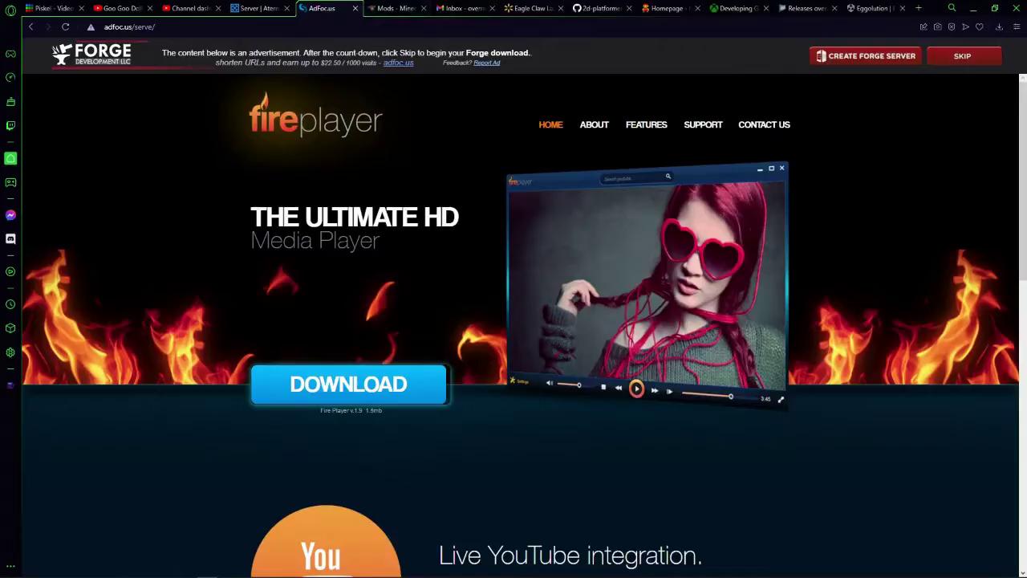
Step: Close the Forge download page and filter the CurseForge Minecraft mods by game version 1.17.1
key(ctrl+w)
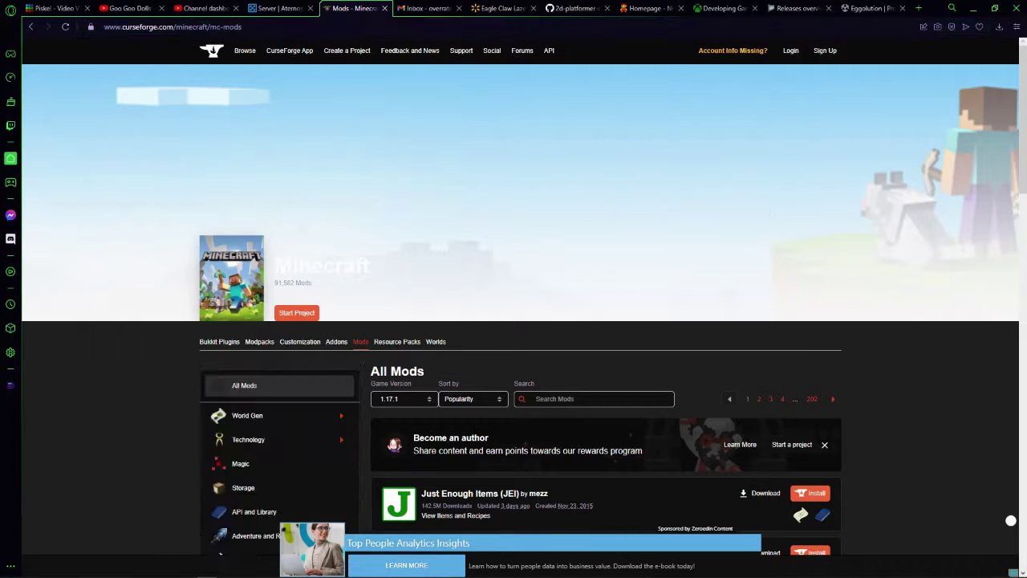
scroll(514, 321, down, 1)
scroll(513, 321, down, 1)
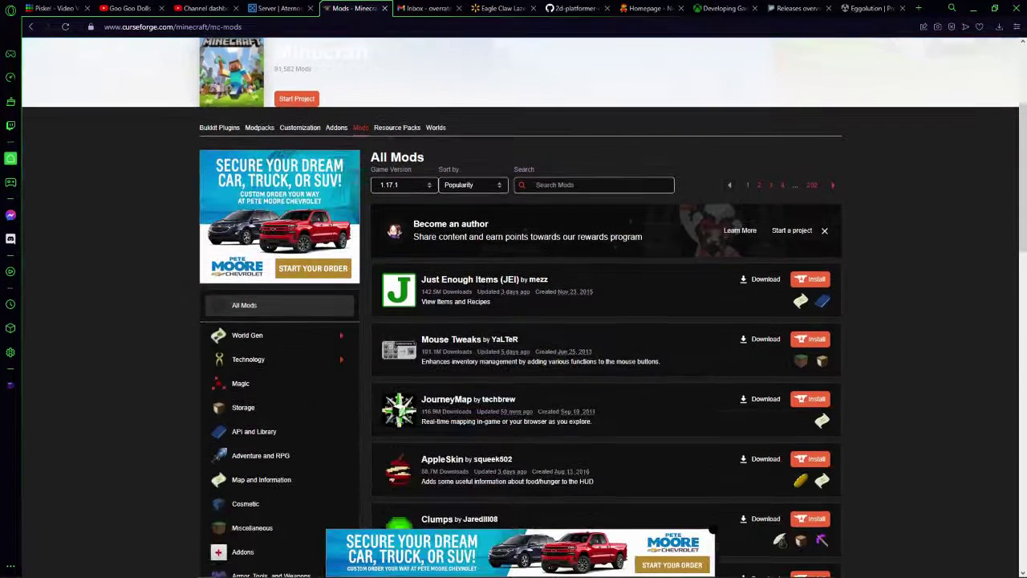
click(401, 184)
scroll(401, 257, down, 3)
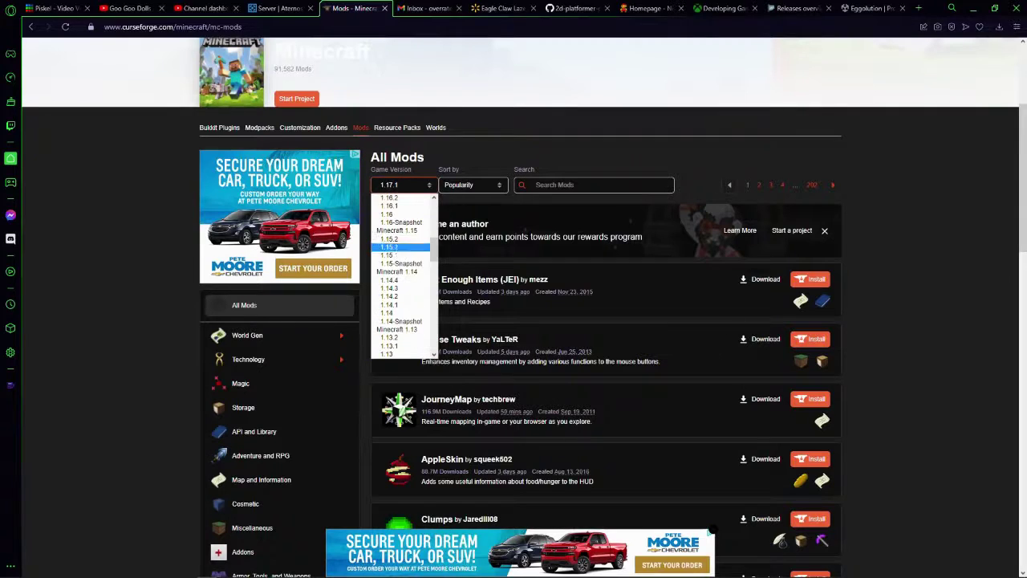
scroll(401, 241, up, 3)
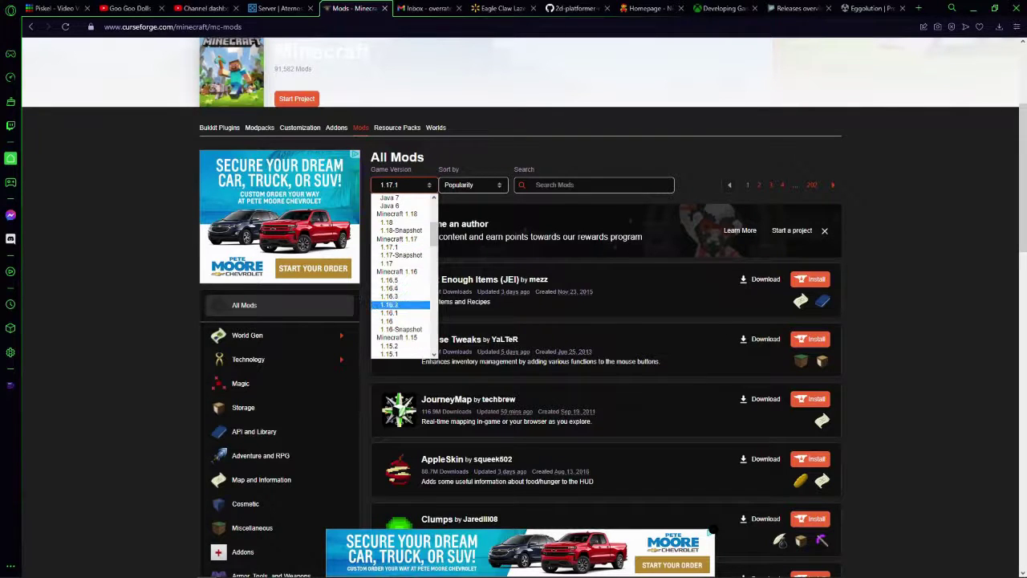
click(391, 248)
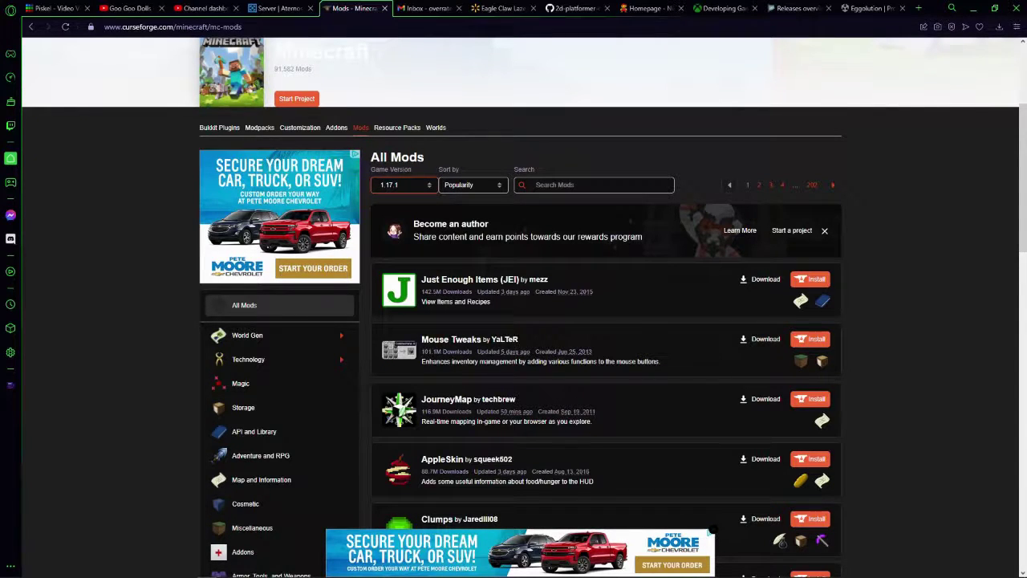
Step: Find The Twilight Forest in the mod list and open its available files
scroll(602, 321, down, 1)
scroll(602, 321, down, 3)
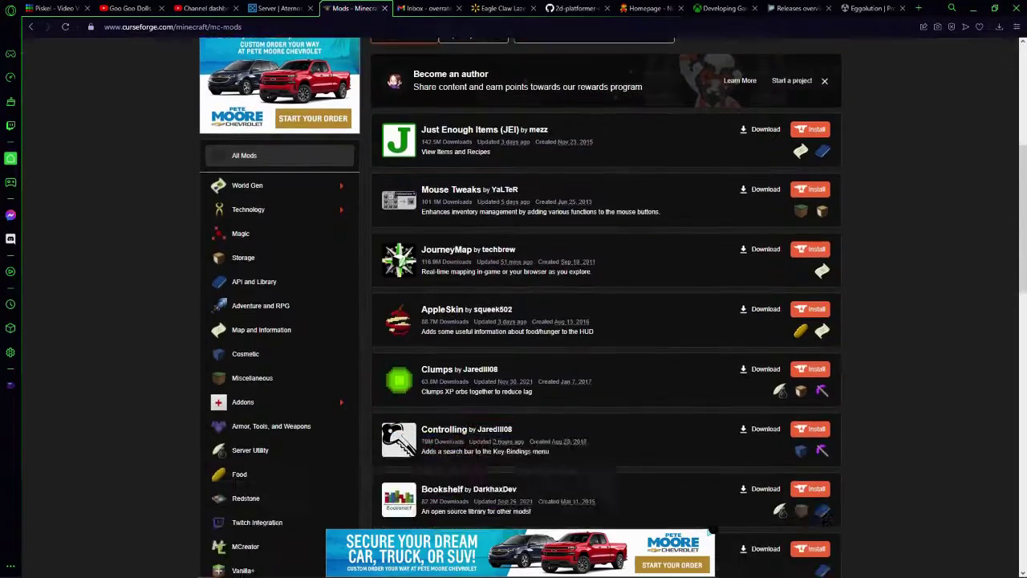
scroll(602, 321, down, 8)
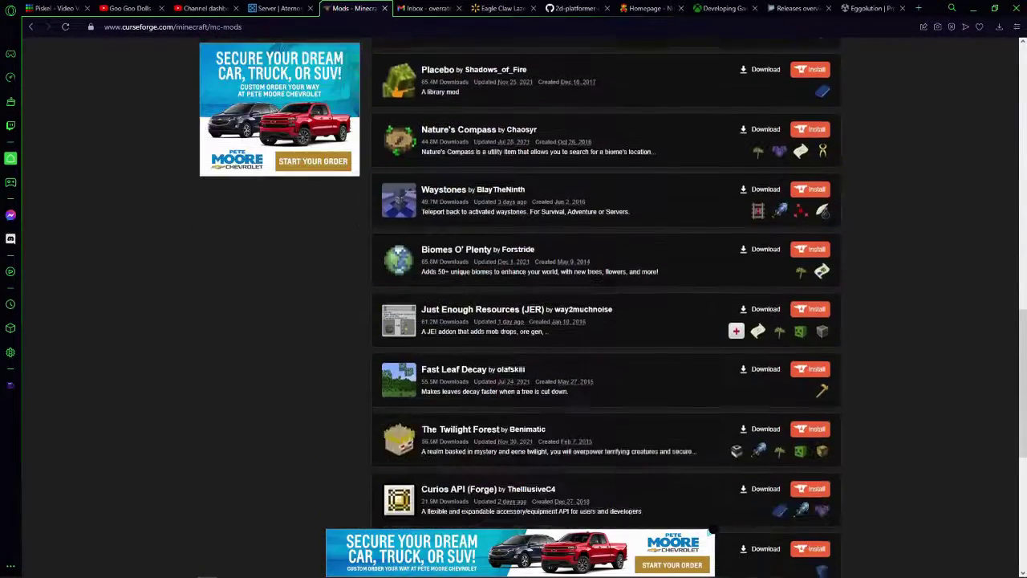
click(458, 429)
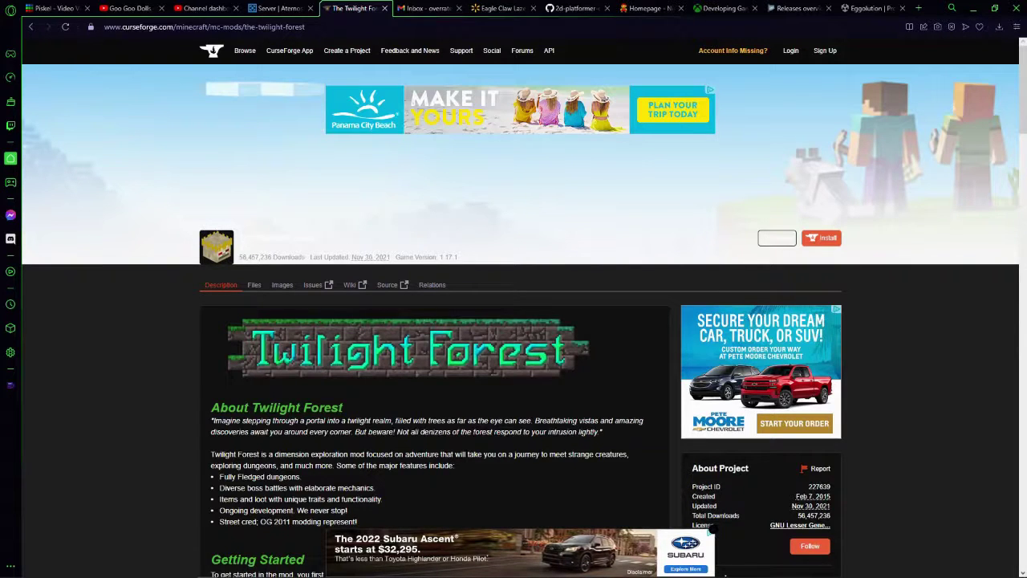
click(254, 285)
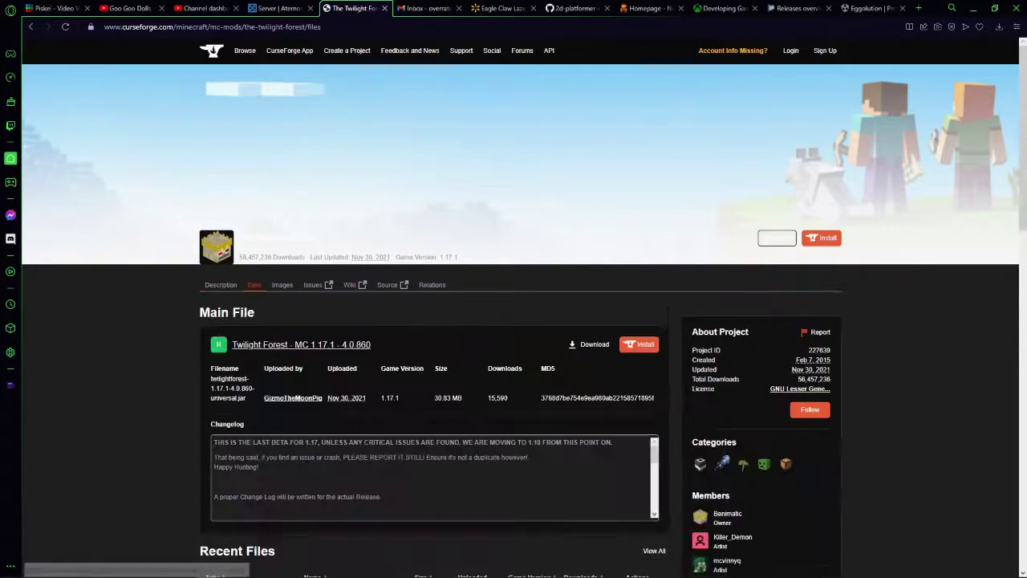
scroll(434, 362, down, 4)
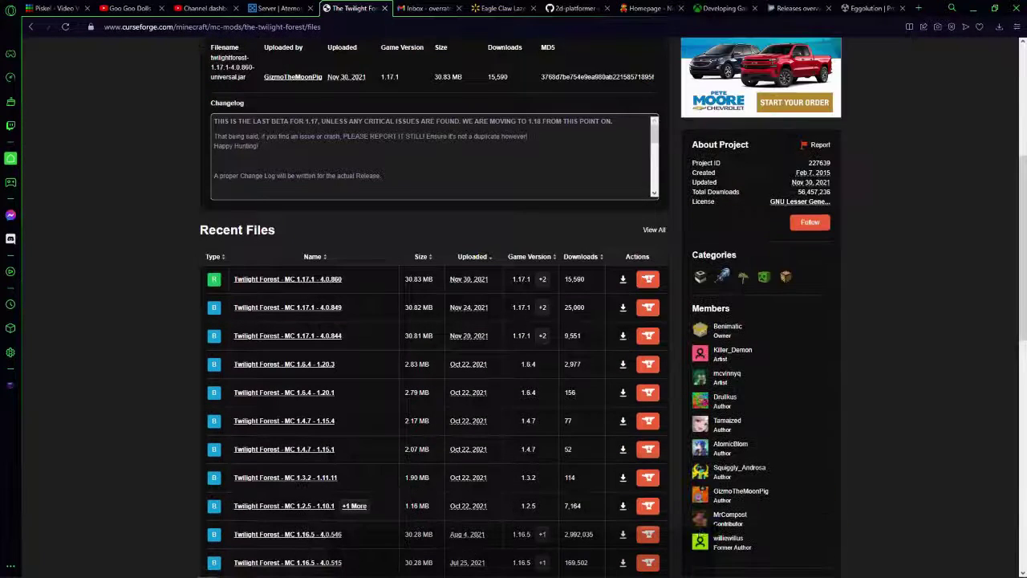
Step: Download the Twilight Forest - MC 1.17.1 - 4.0.860 release file and save it in the Downloads folder
scroll(702, 531, down, 1)
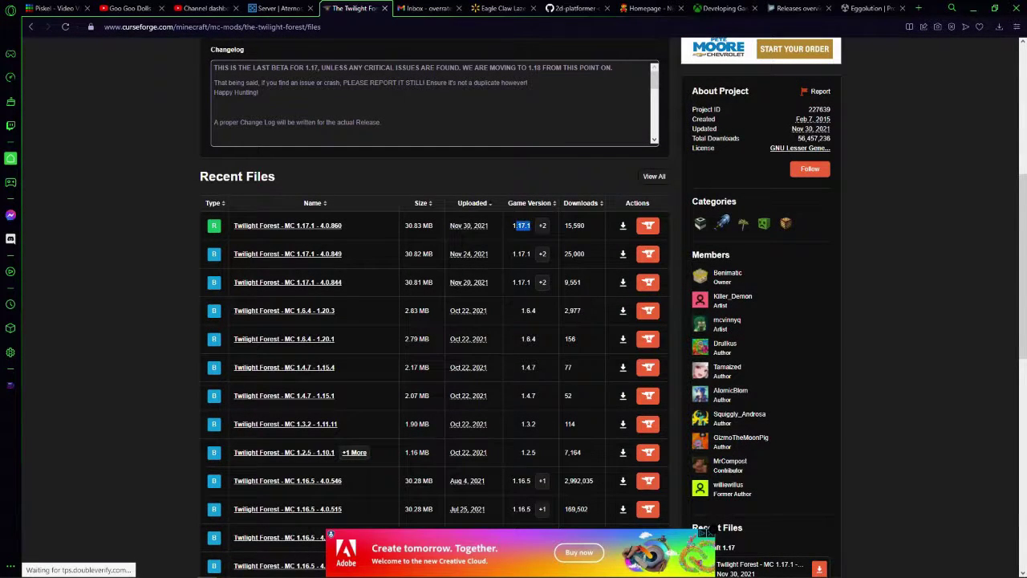
click(524, 228)
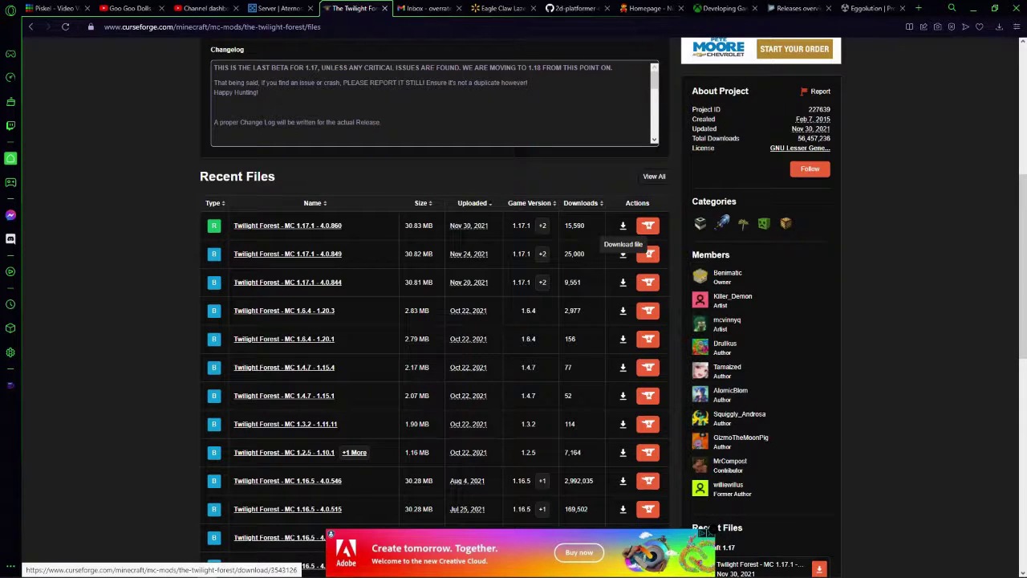
click(622, 225)
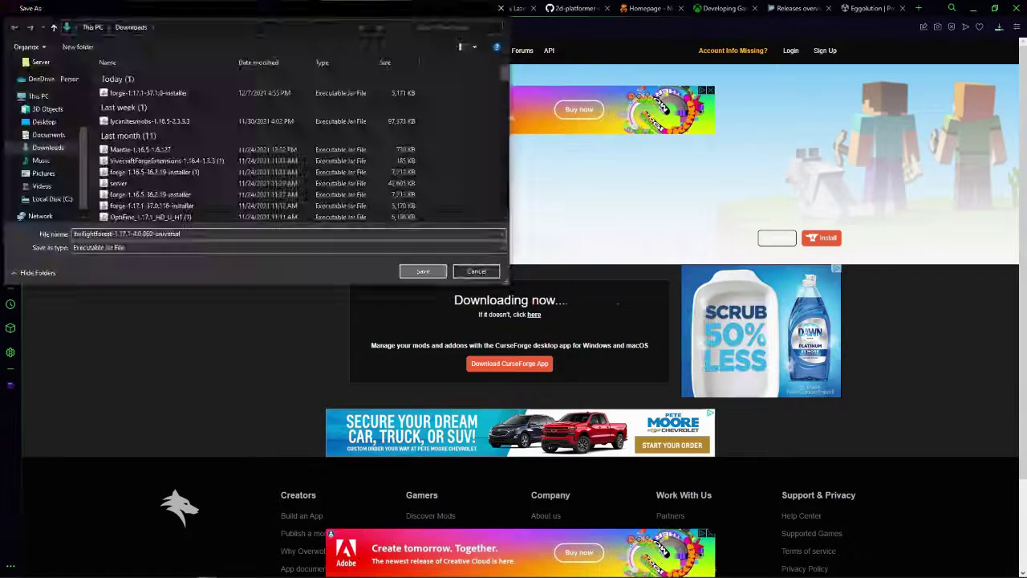
key(Return)
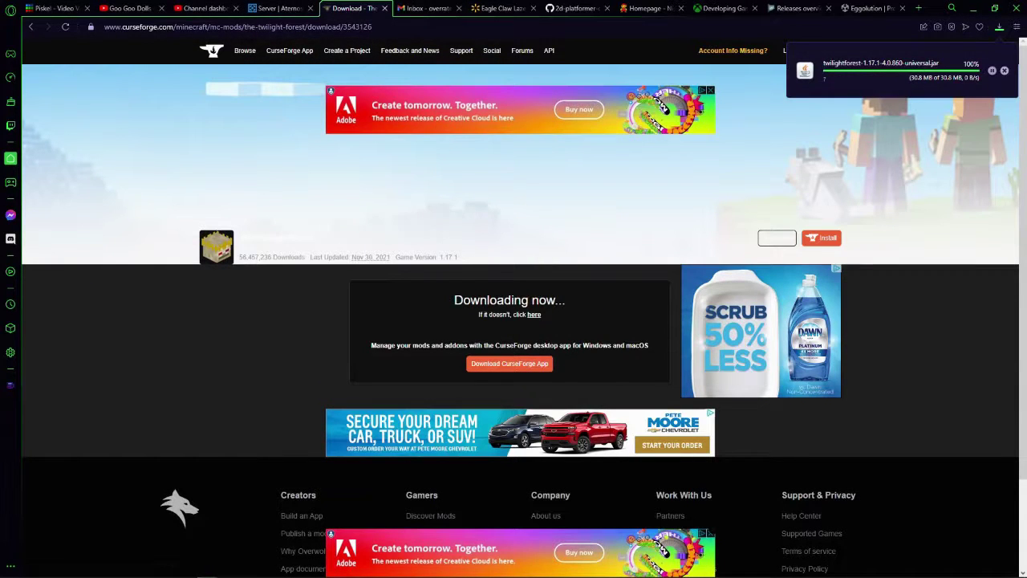
Step: Reduce the browser to a smaller window, place the downloaded Twilight Forest jar on the desktop and close the CurseForge download page
click(994, 8)
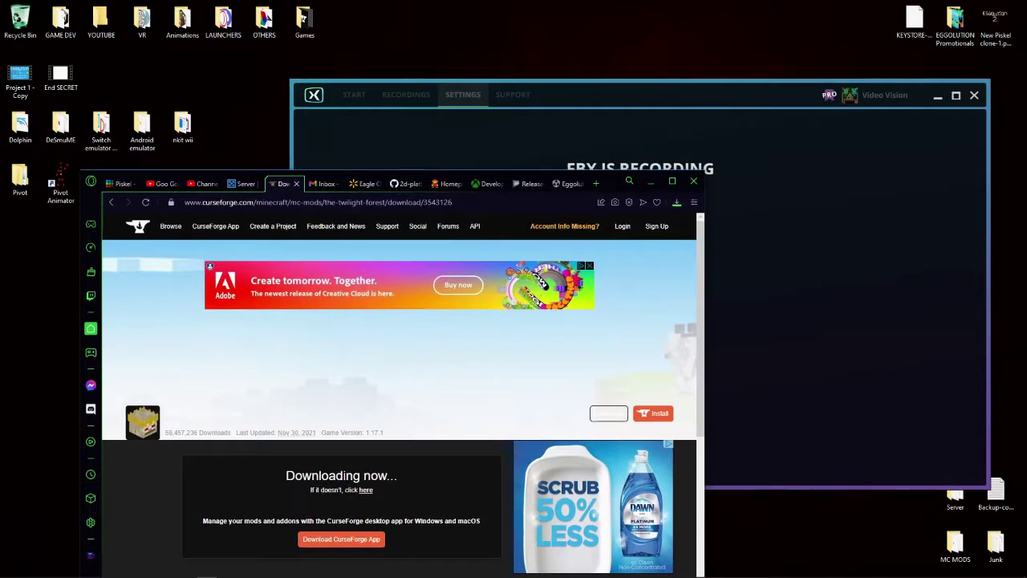
drag(610, 188, 700, 79)
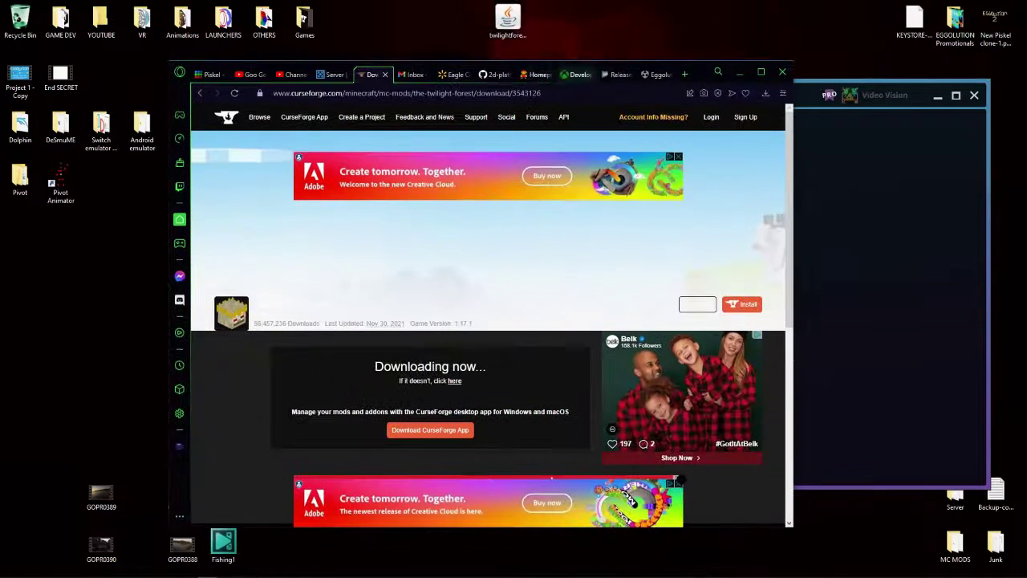
key(ctrl+w)
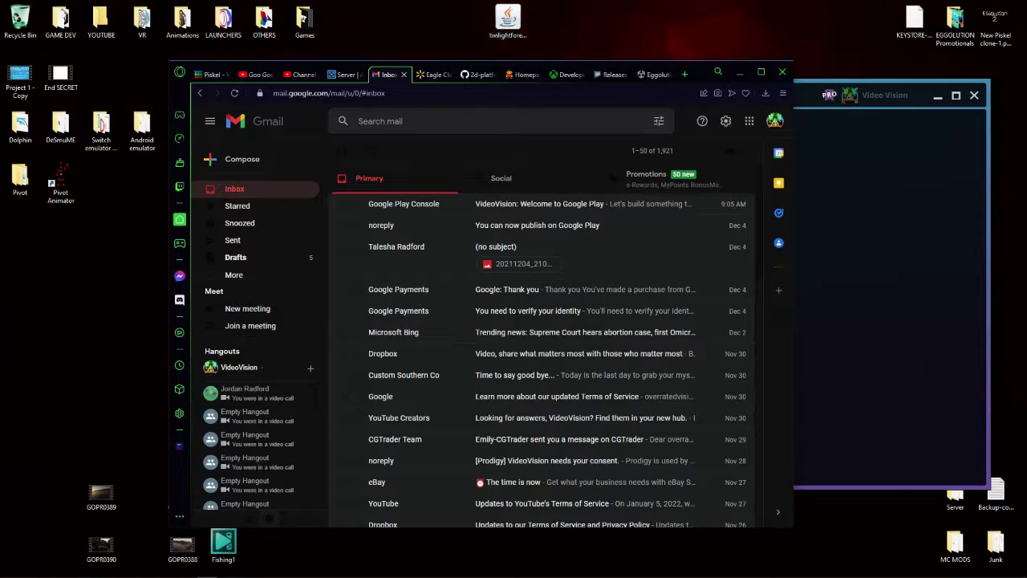
drag(811, 94, 827, 129)
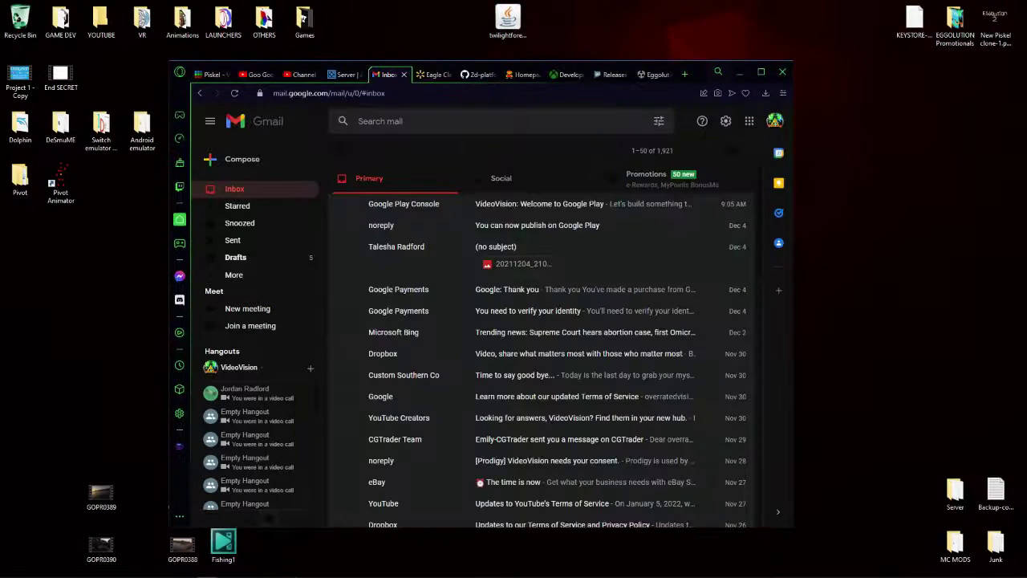
drag(702, 72, 698, 143)
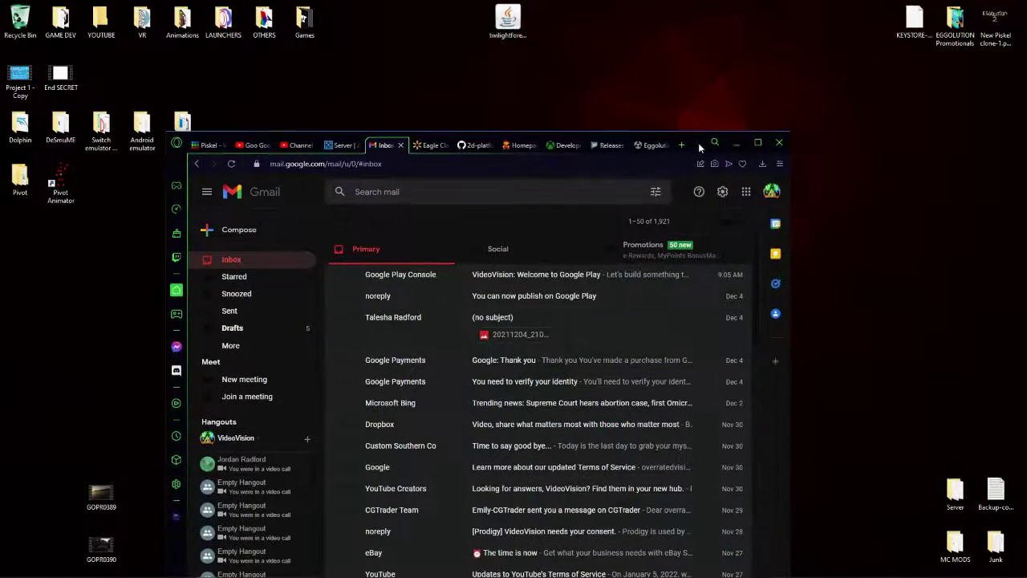
Step: Return to the Aternos server and open its list of available mods
click(341, 145)
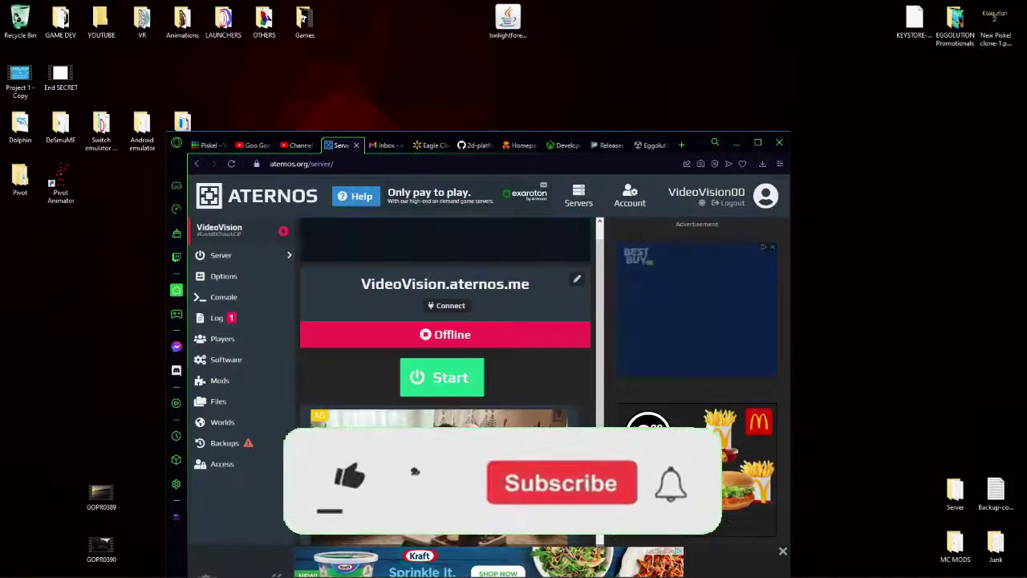
key(super+Up)
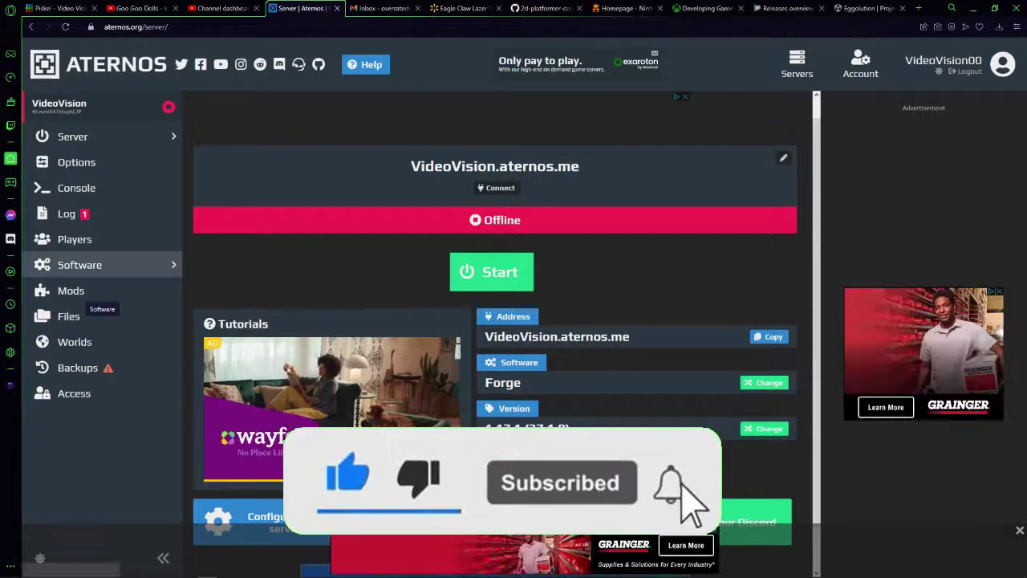
click(70, 291)
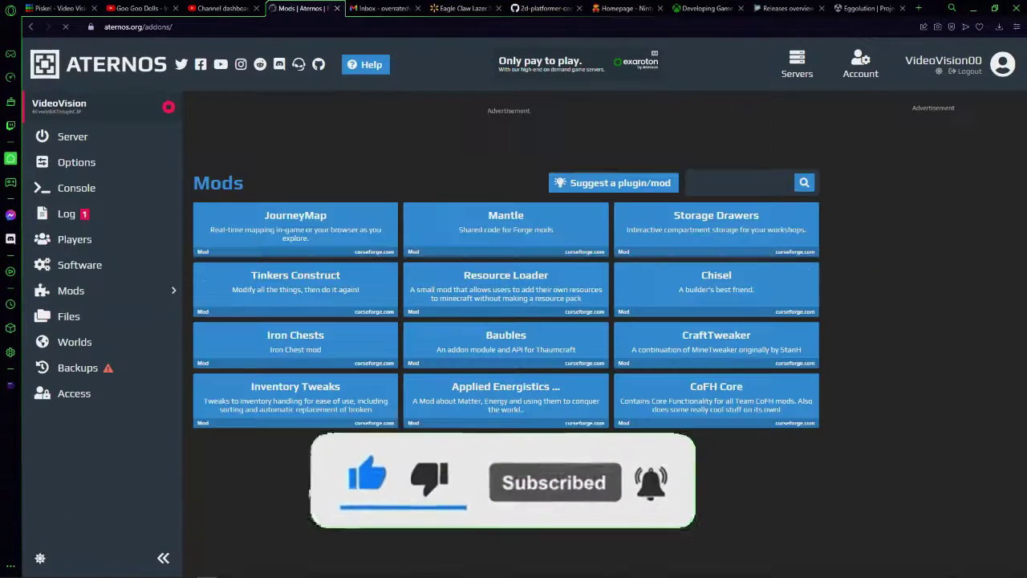
Step: Search the Aternos mods for "twilightforest" and install Twilight Forest - MC 1.17.1 - 4.0.860 on the server
drag(931, 6, 774, 57)
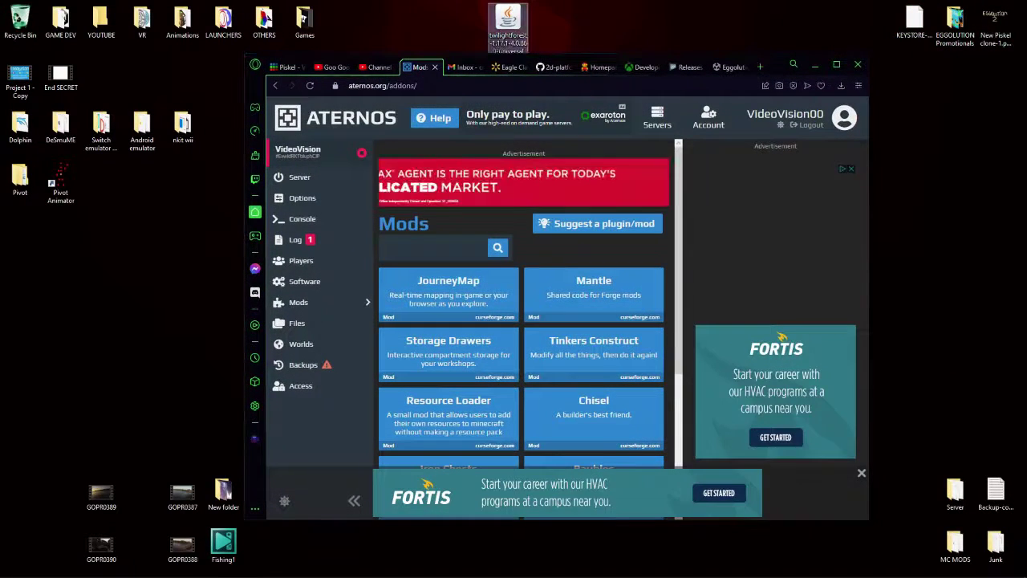
drag(773, 57, 775, 67)
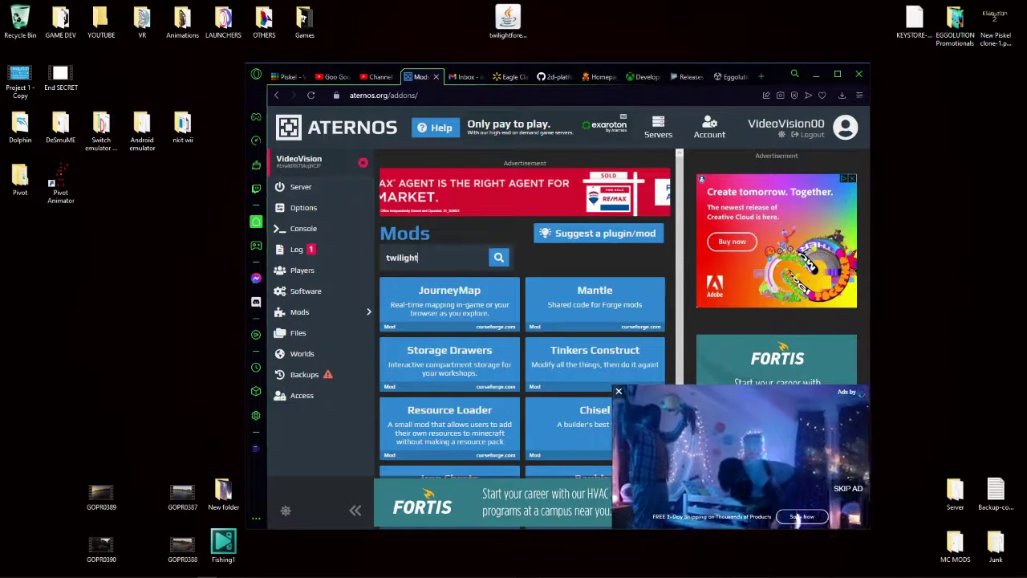
key(BackSpace)
key(BackSpace)
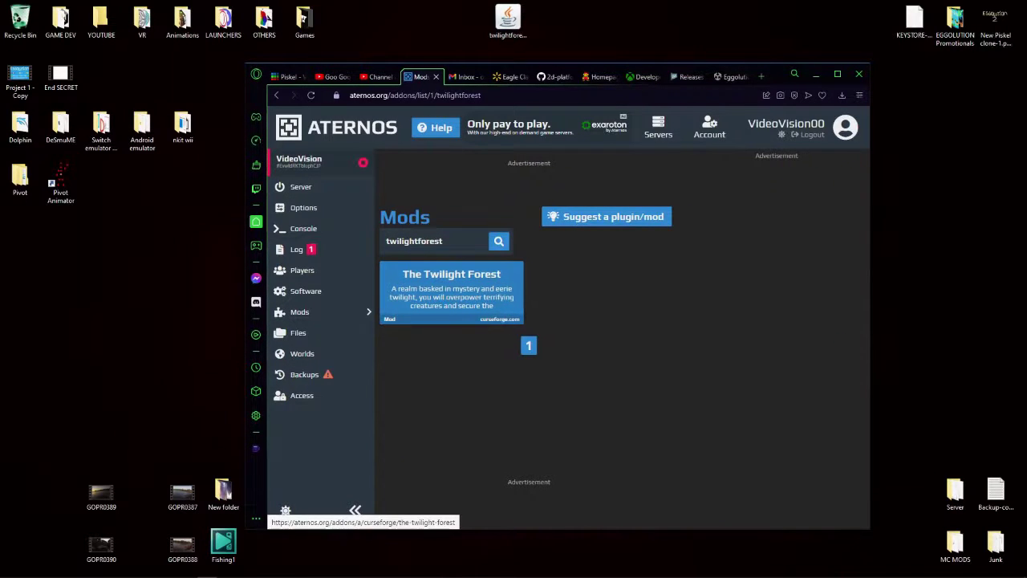
click(451, 309)
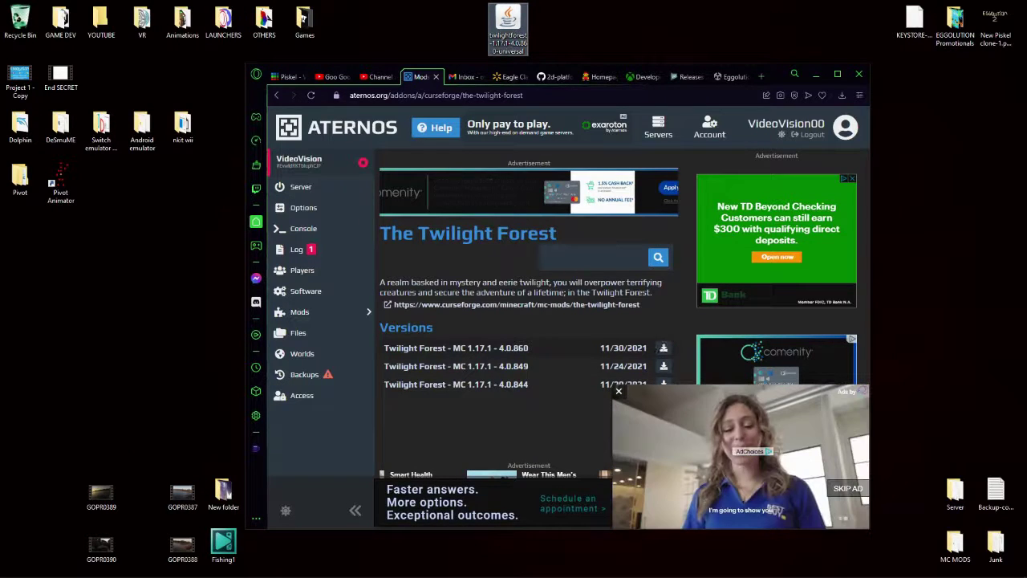
click(664, 348)
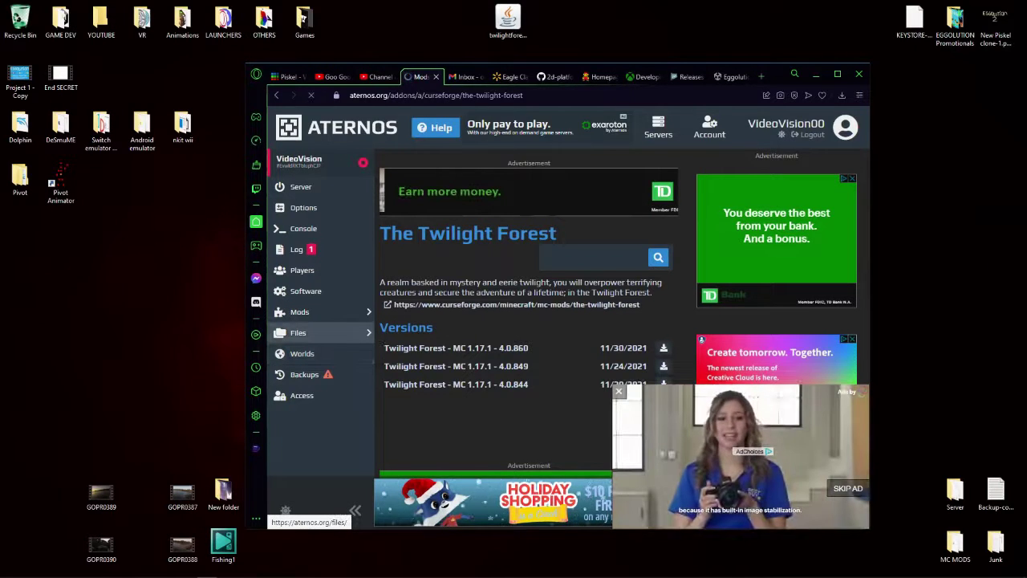
Step: Check the mods folder in the Aternos server files for the Twilight Forest jar, and return to the server overview
click(298, 332)
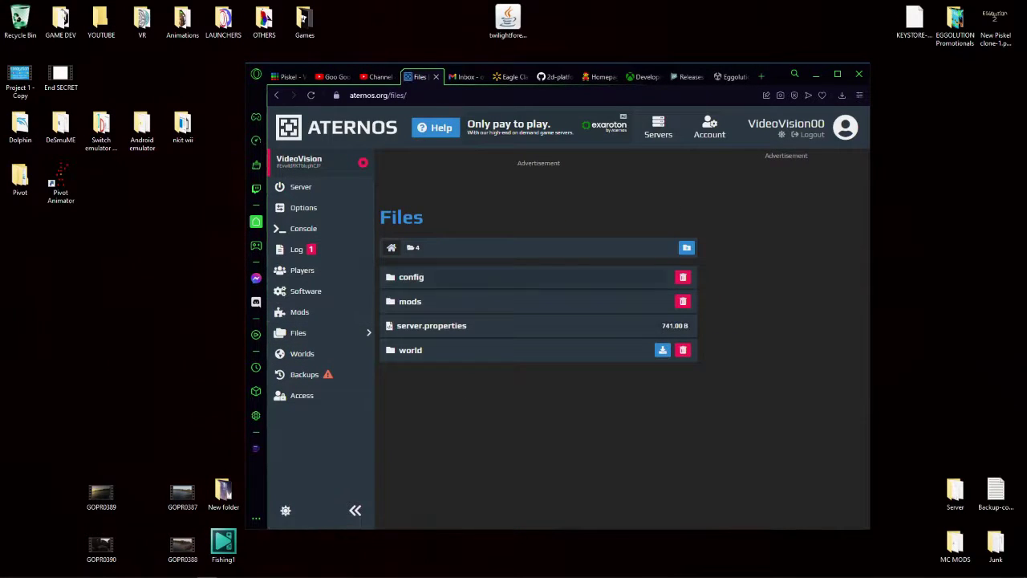
click(410, 301)
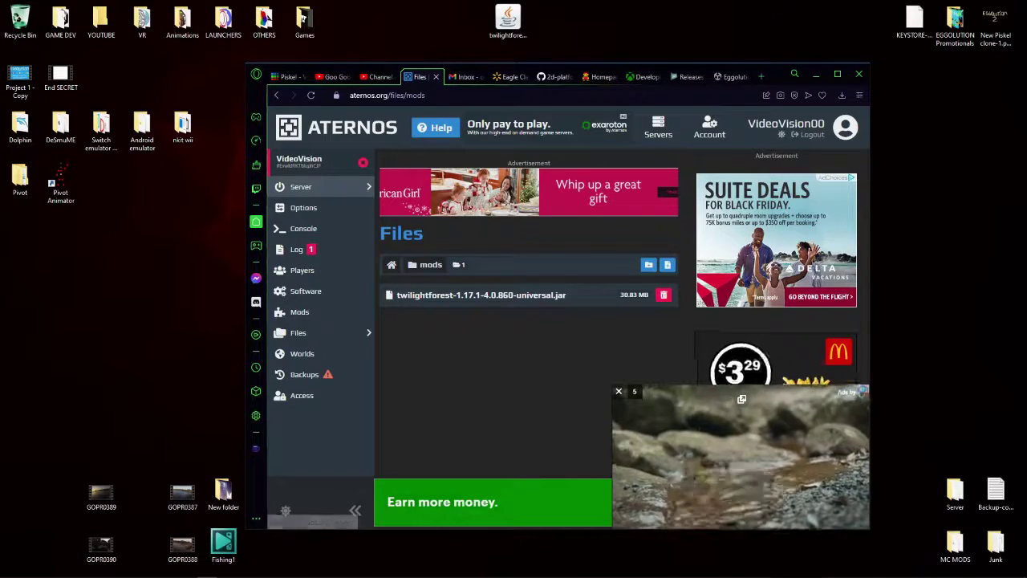
click(304, 190)
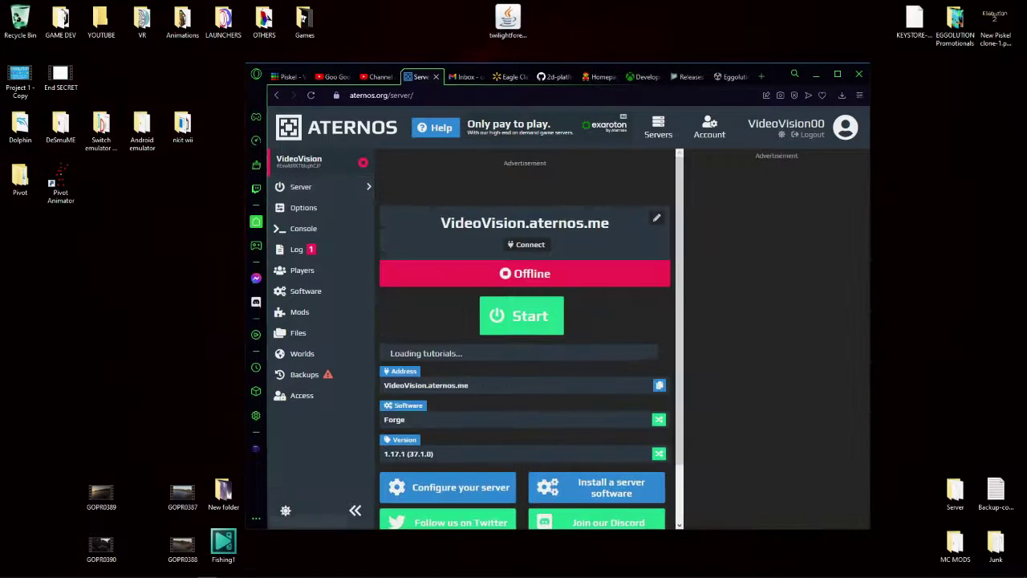
Step: Open the local .minecraft mods folder from the %appdata% location using Windows Run
key(super)
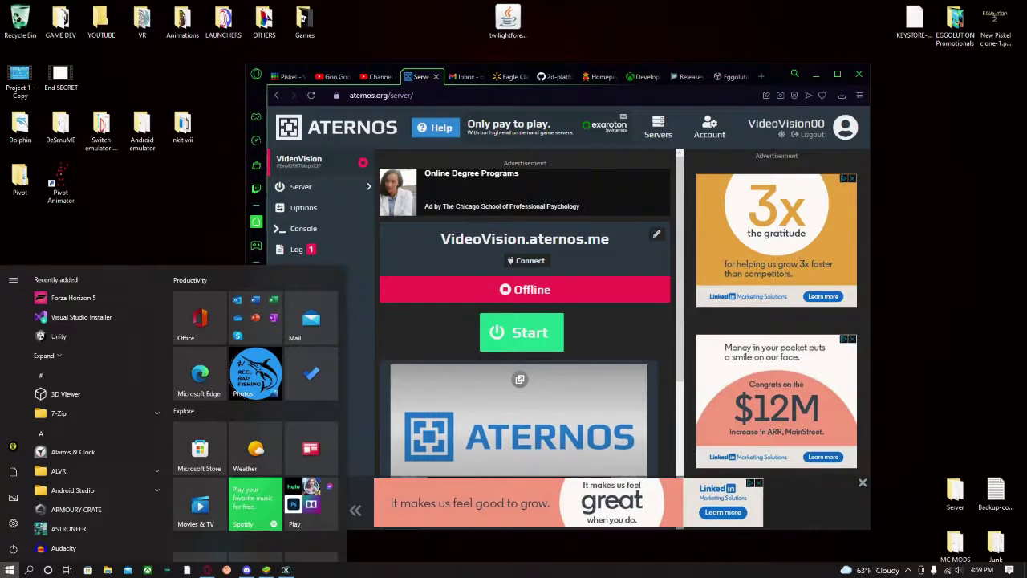
text(run)
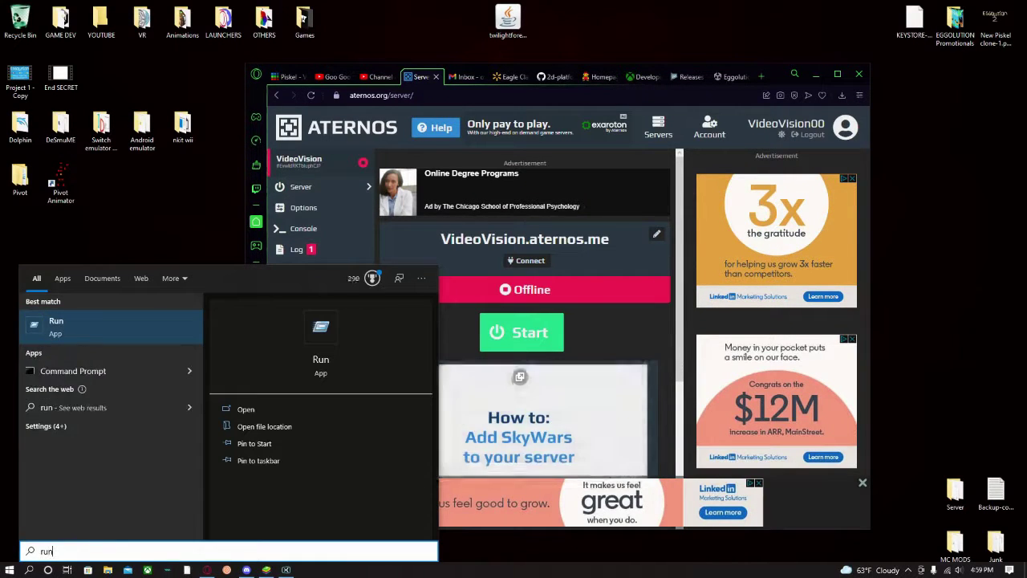
key(Return)
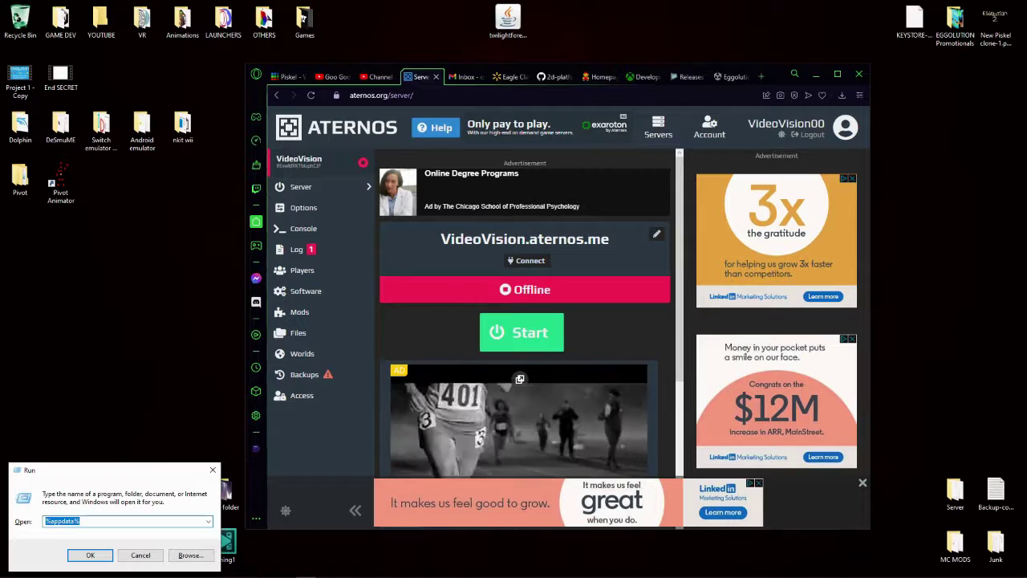
key(Return)
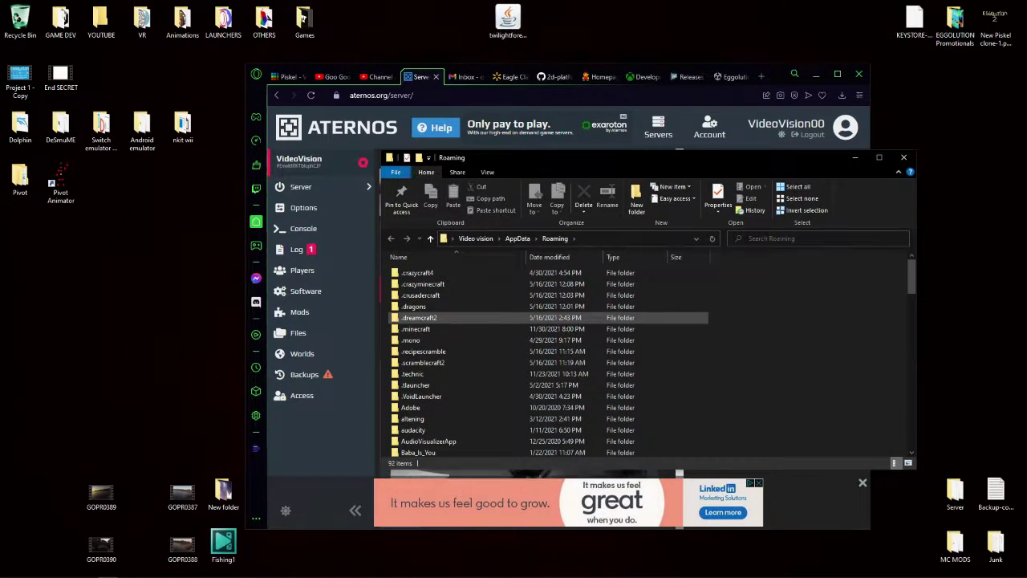
double_click(417, 329)
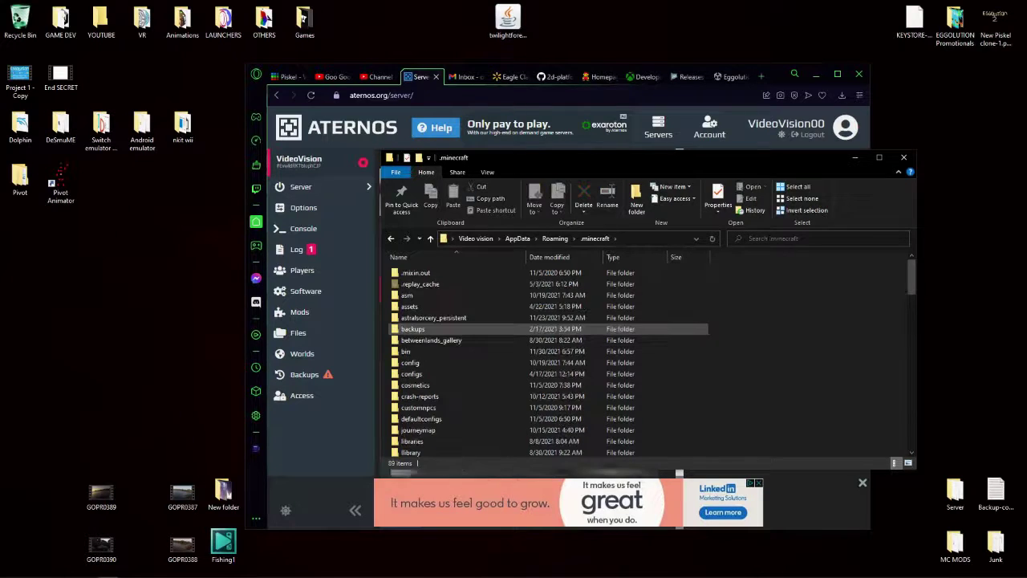
scroll(417, 329, down, 6)
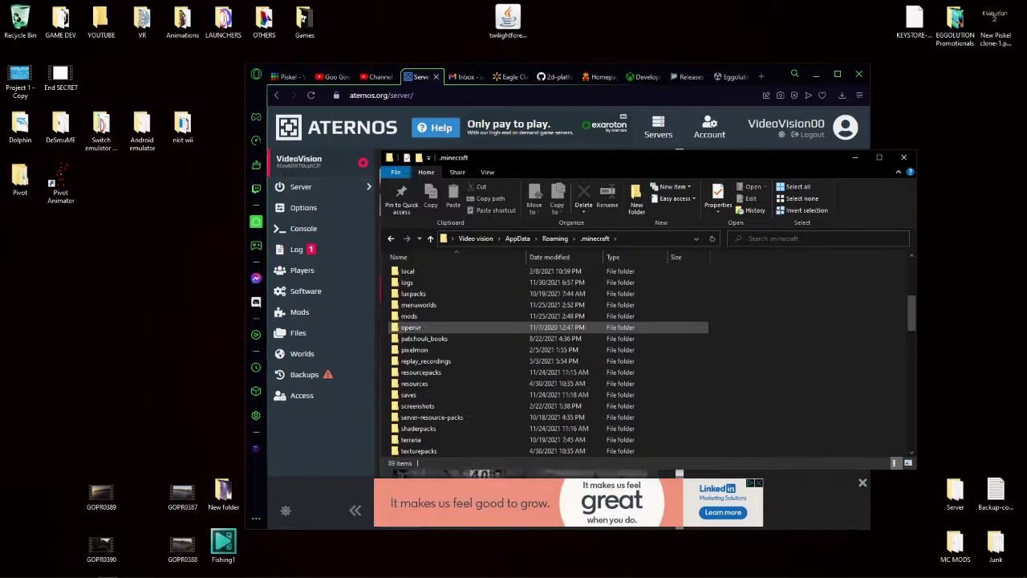
double_click(411, 315)
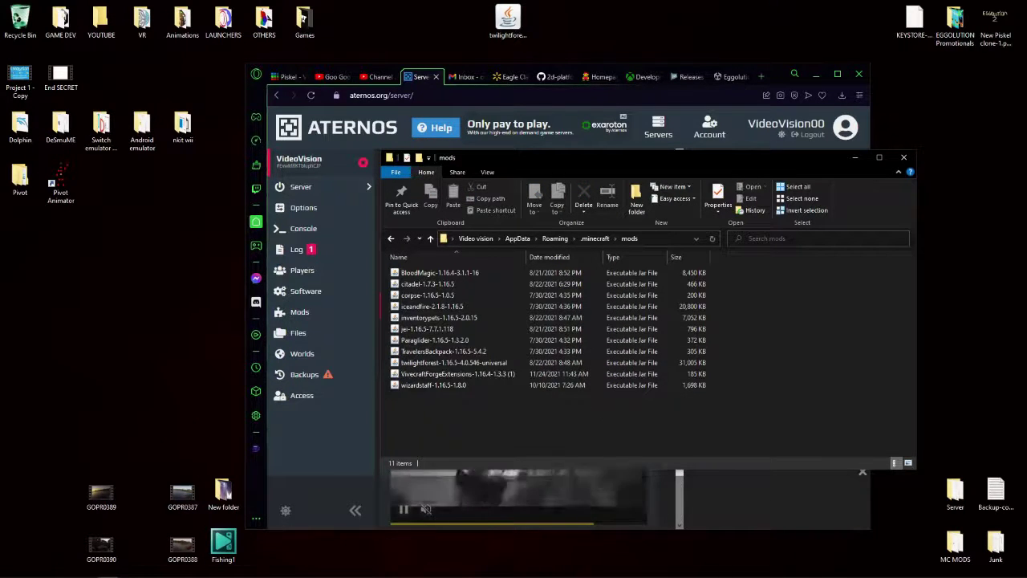
Step: Move all the old mod jars from the local mods folder into the Server folder on the desktop, and reopen the mods folder
drag(436, 412, 406, 264)
drag(457, 307, 959, 491)
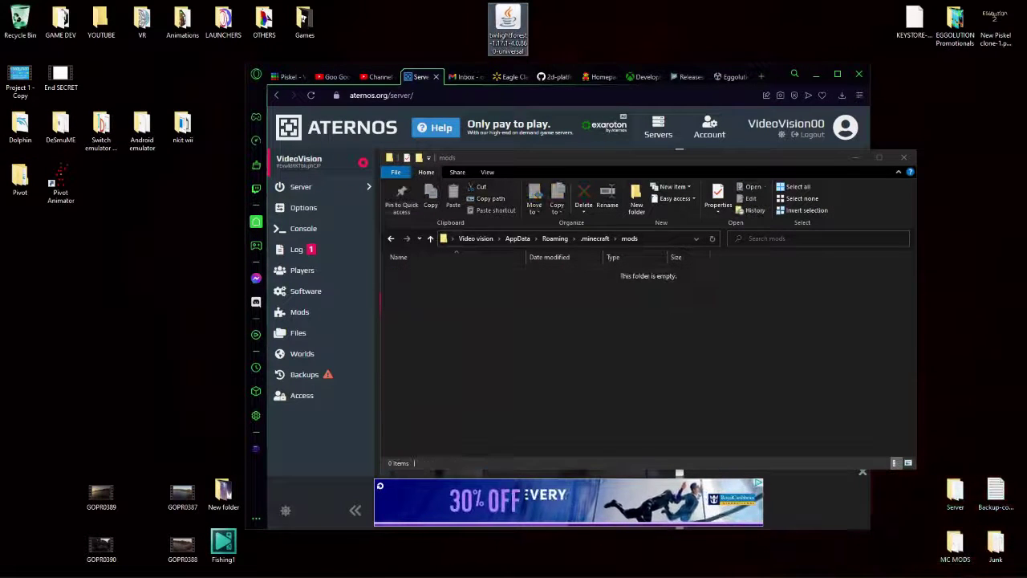
click(391, 238)
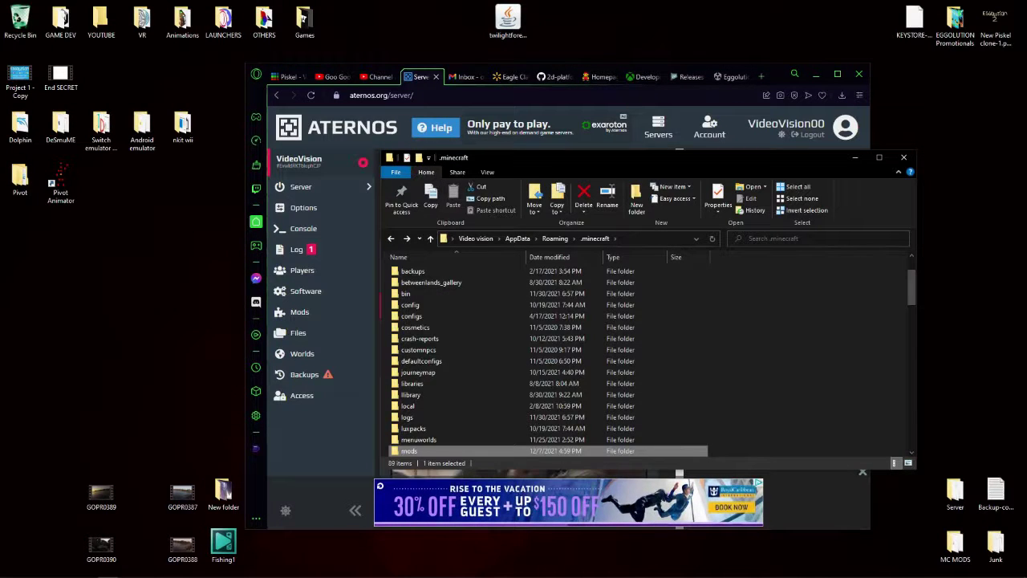
key(Return)
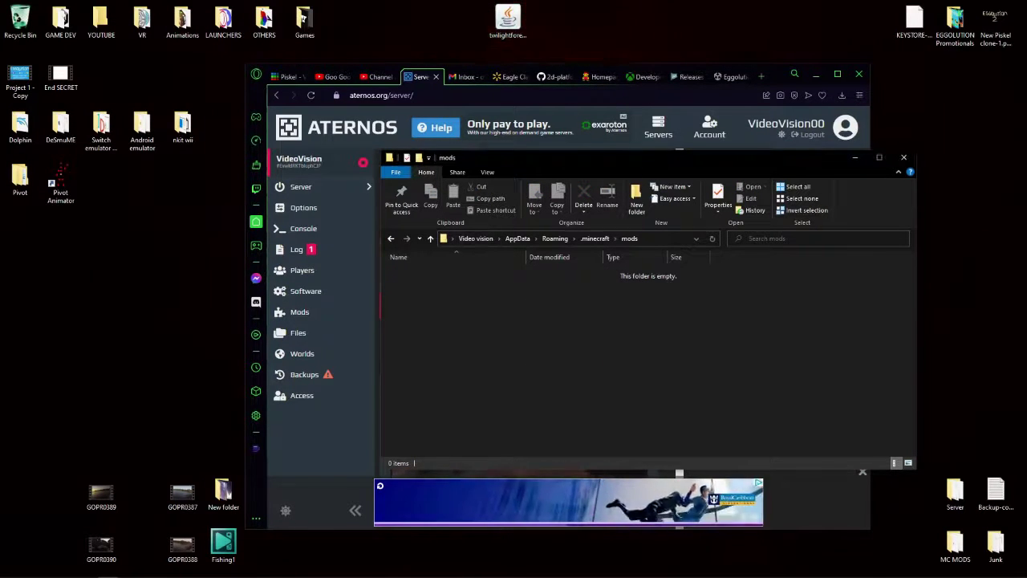
Step: Move twilightforest-1.17.1-4.0.860-universal from the desktop into the local .minecraft mods folder and close the folder window
drag(508, 20, 541, 350)
click(541, 350)
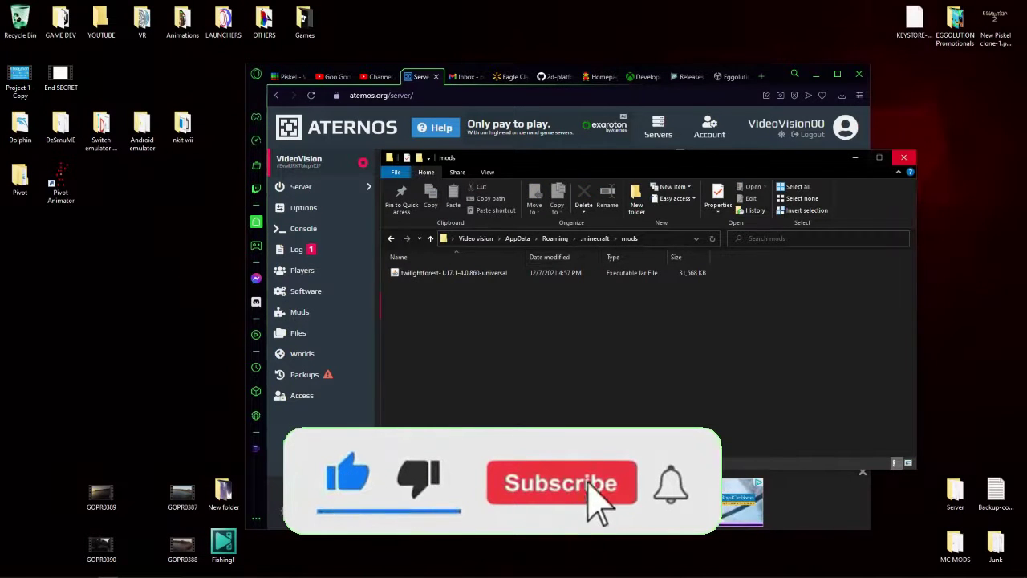
click(904, 156)
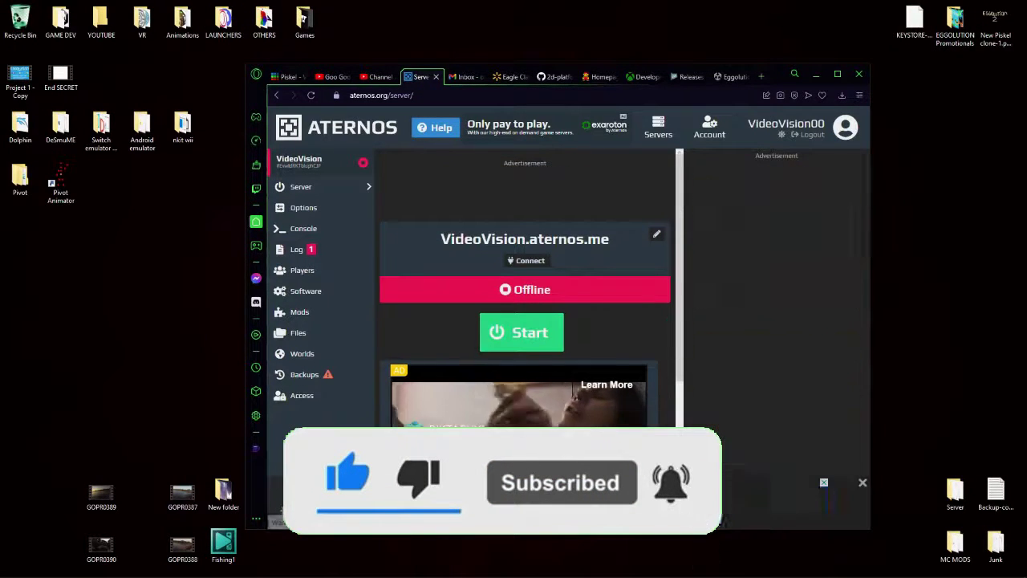
Step: Start the Aternos server, accepting the Mojang EULA and declining the queue notifications
click(521, 332)
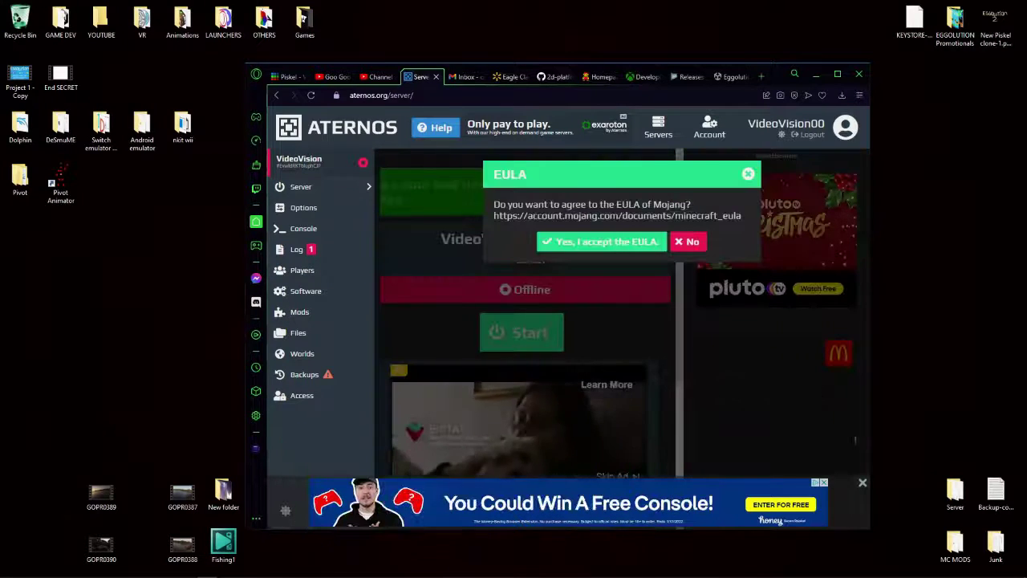
click(601, 241)
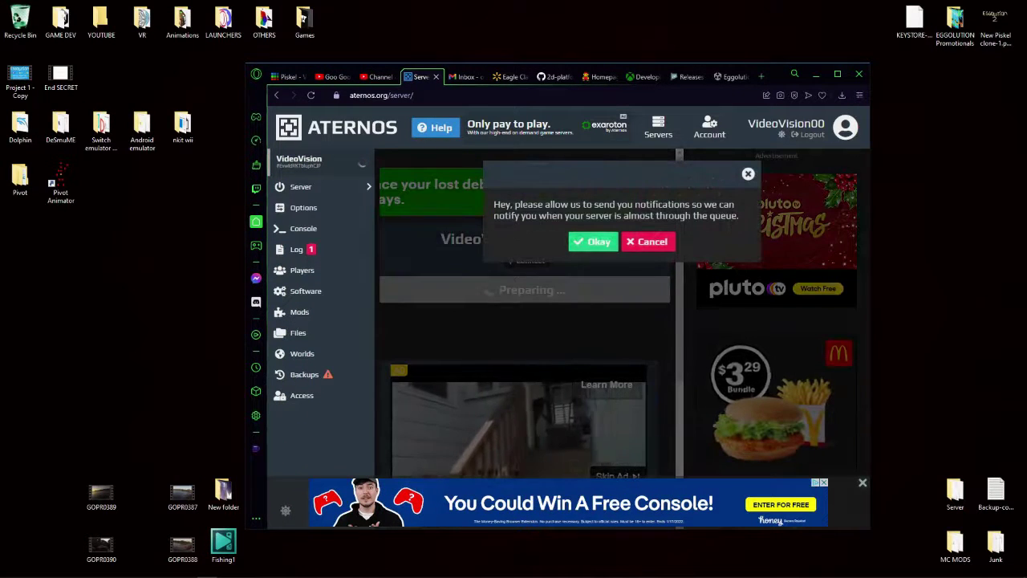
click(649, 241)
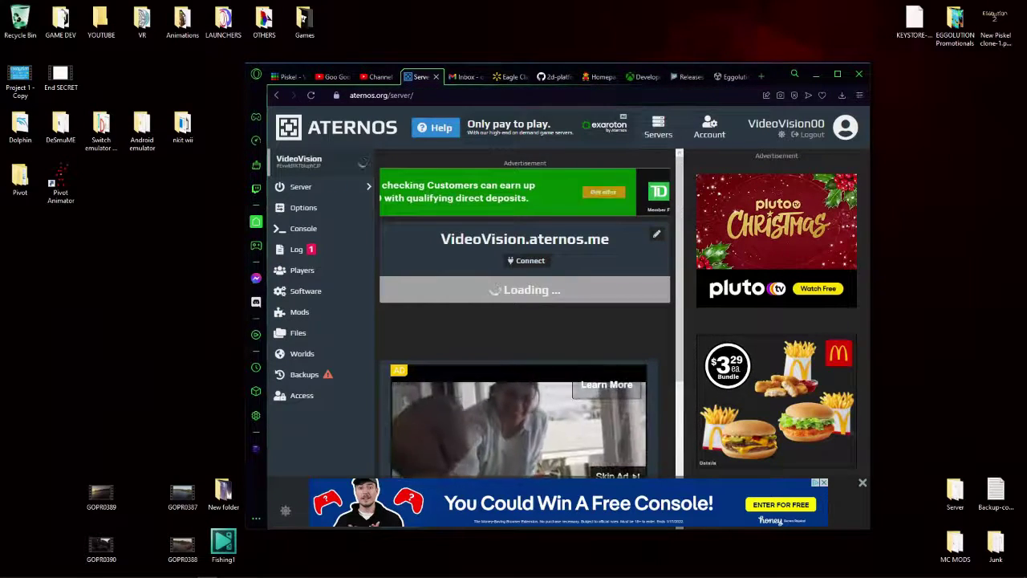
Step: Open the Minecraft Launcher and place its window beside the Aternos browser window
drag(762, 76, 537, 84)
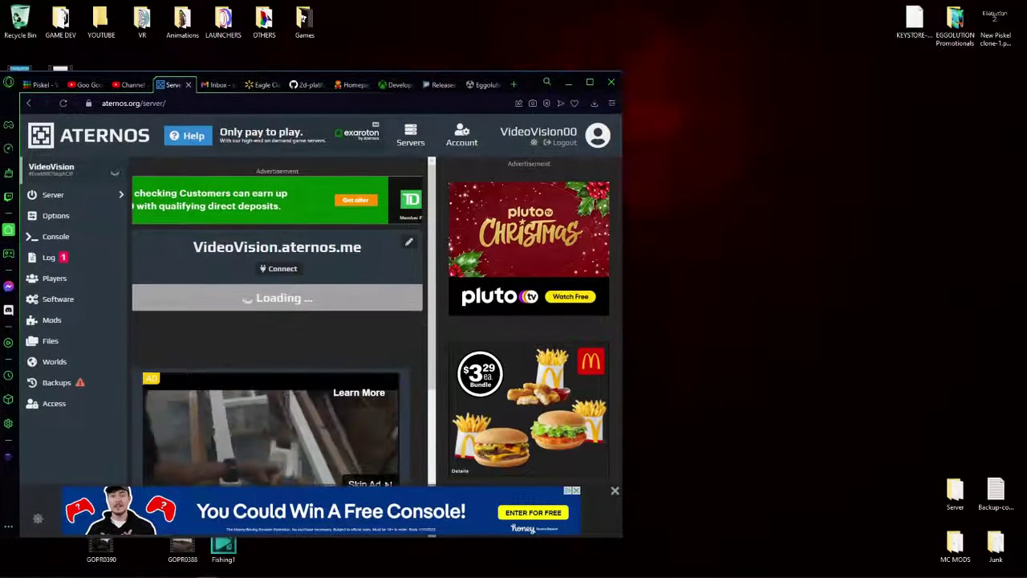
key(super)
text(mine)
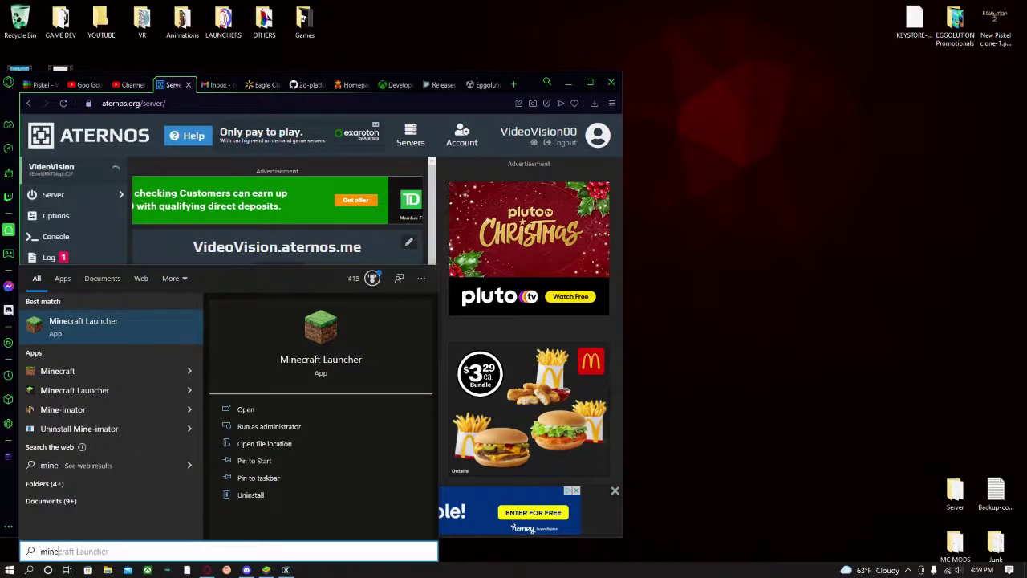
key(Return)
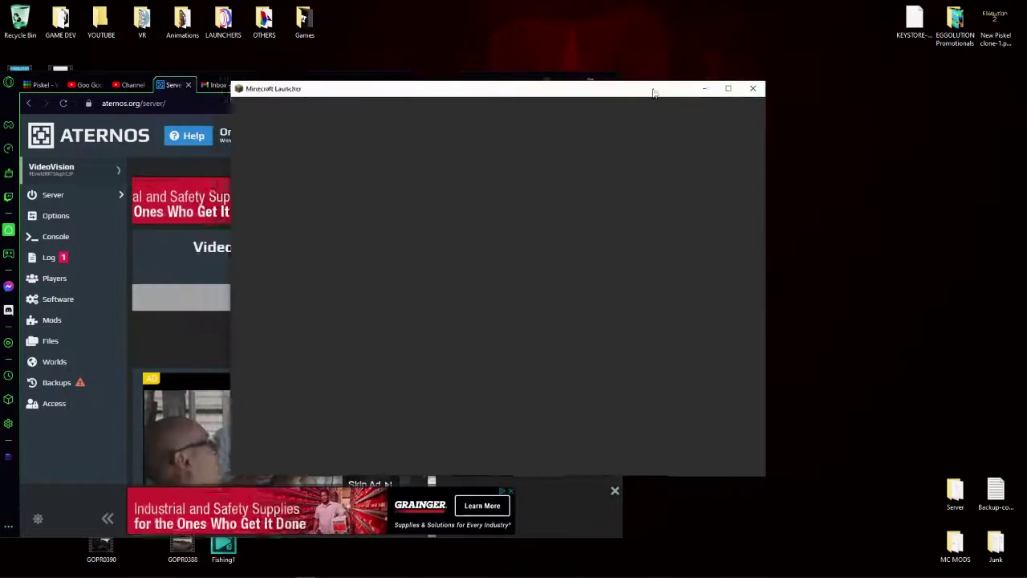
drag(654, 91, 854, 80)
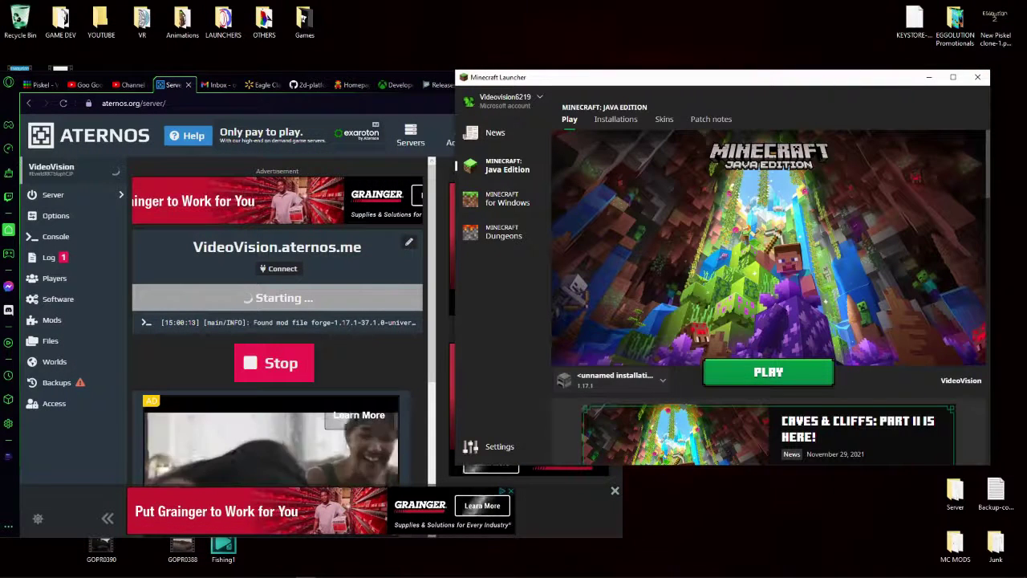
Step: Create a new Java Edition installation named "tutorial" with version release 1.17.1-forge-37.1.0
click(616, 119)
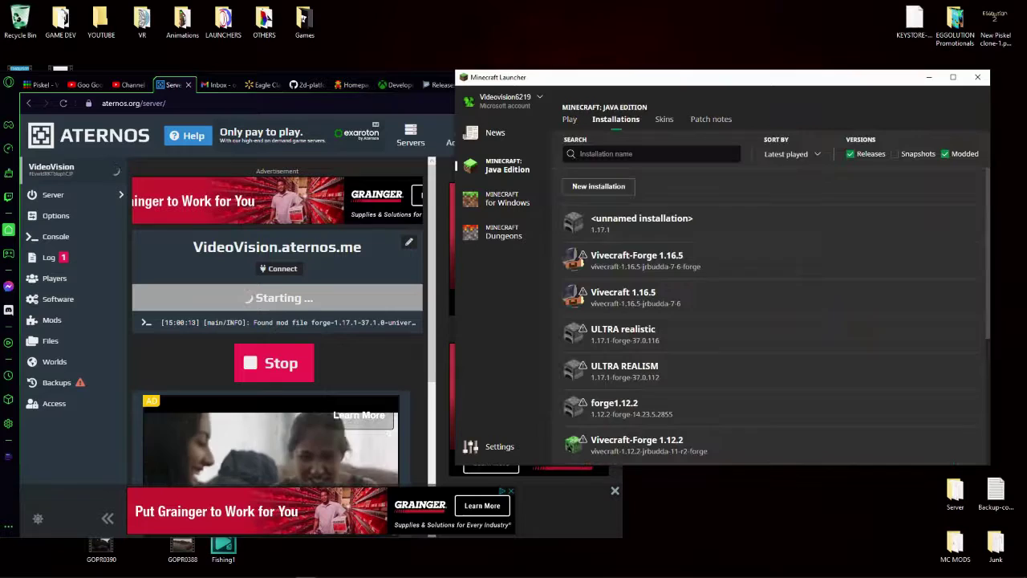
click(599, 185)
click(723, 232)
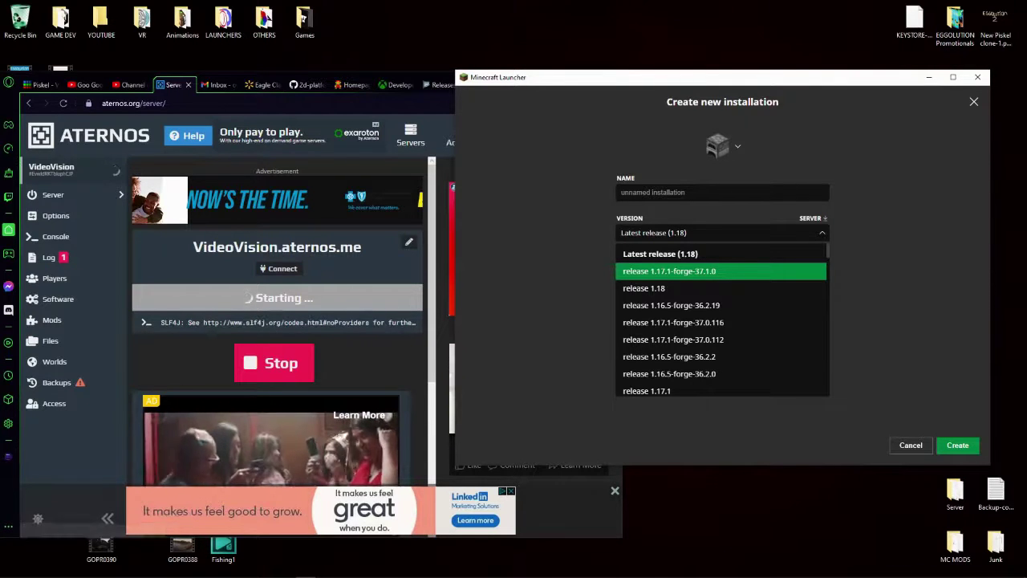
click(669, 271)
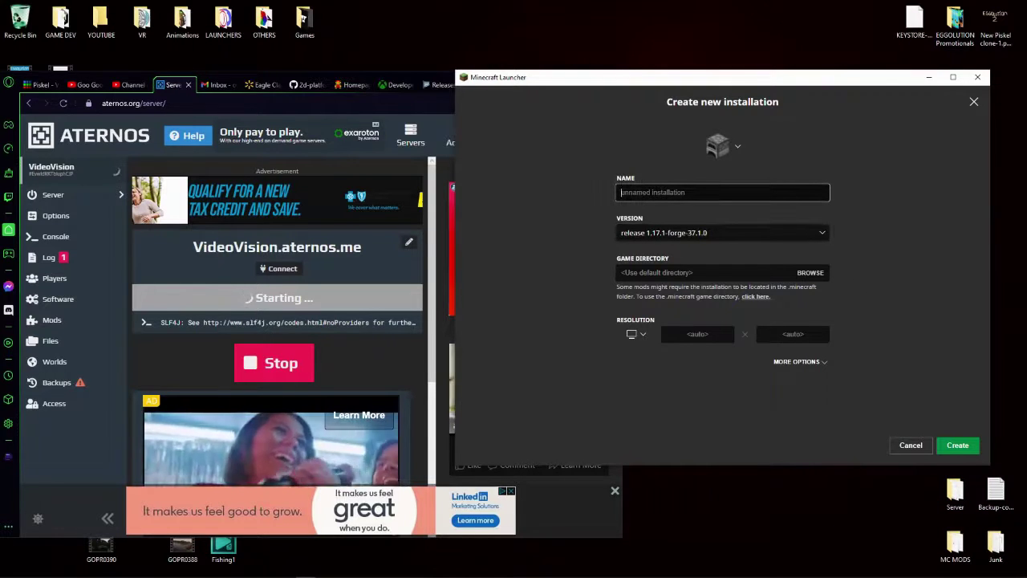
text(tutorial)
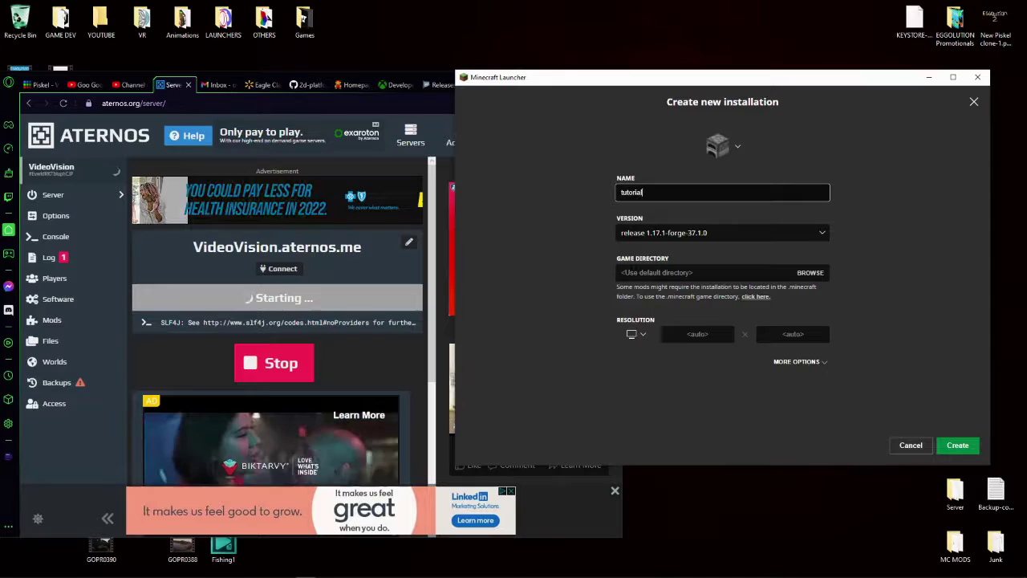
click(958, 444)
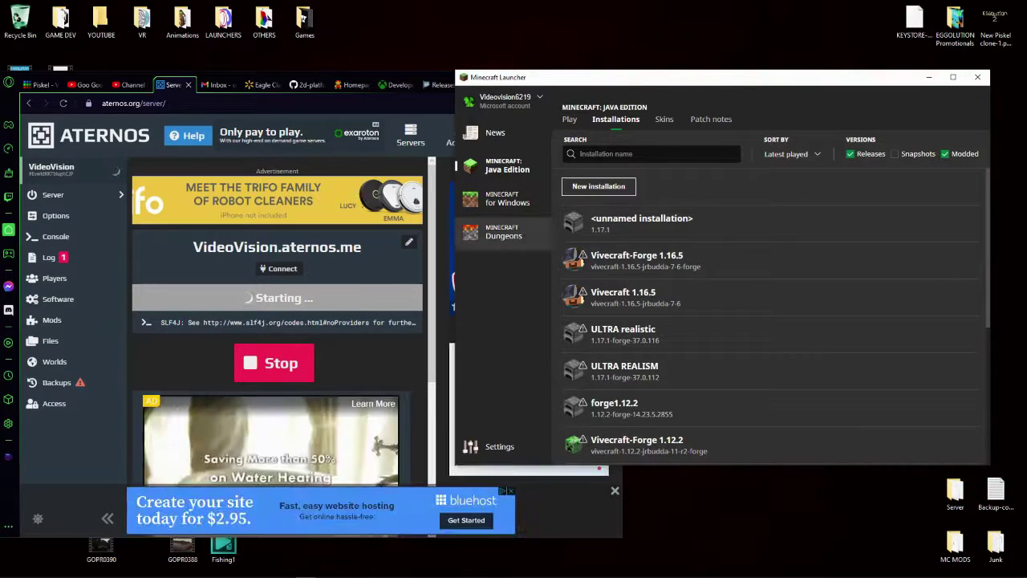
Step: Select the tutorial installation and launch it, accepting the modified-installation risks with no further warnings
click(570, 119)
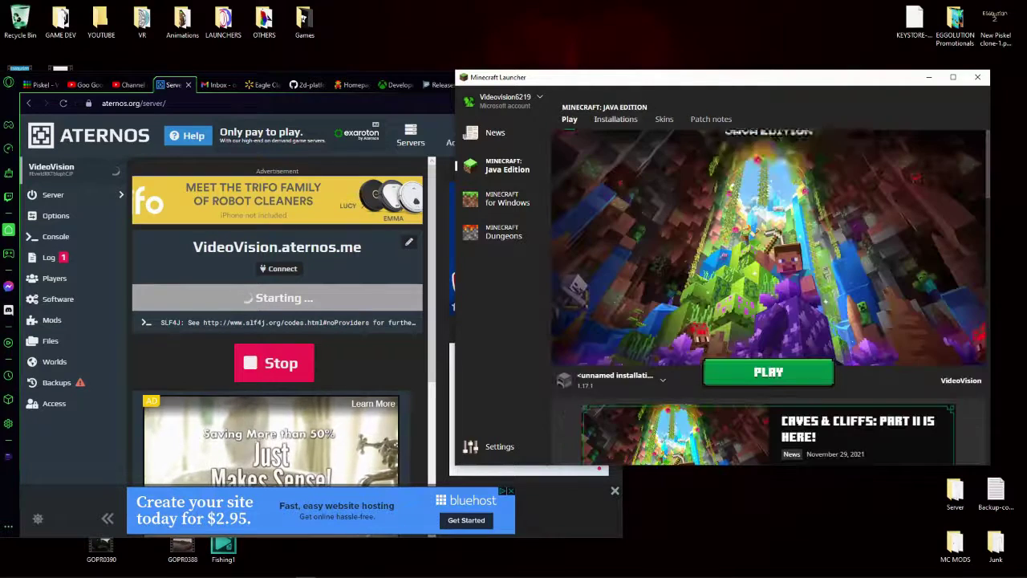
click(613, 381)
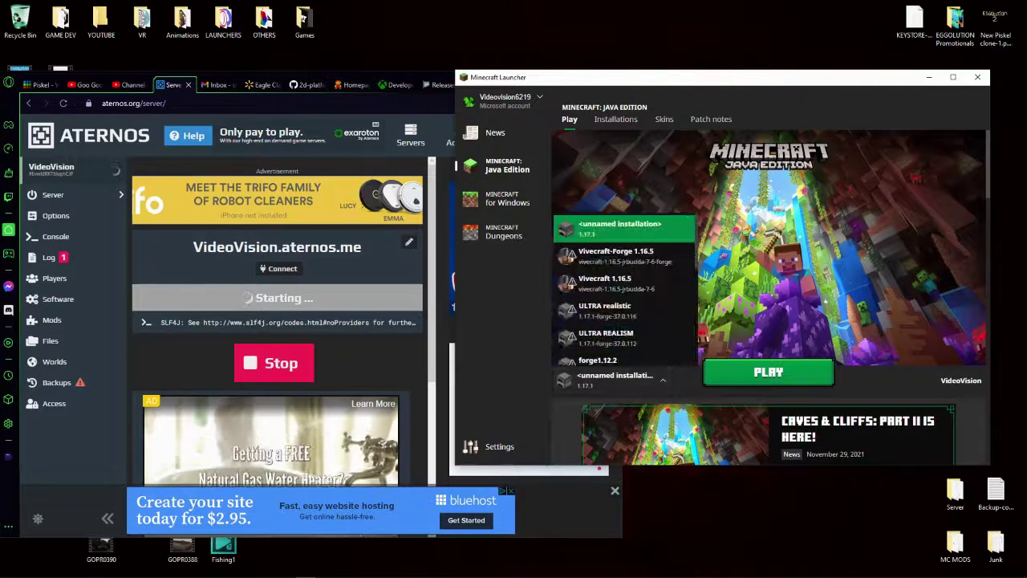
scroll(625, 233, down, 2)
scroll(626, 289, down, 5)
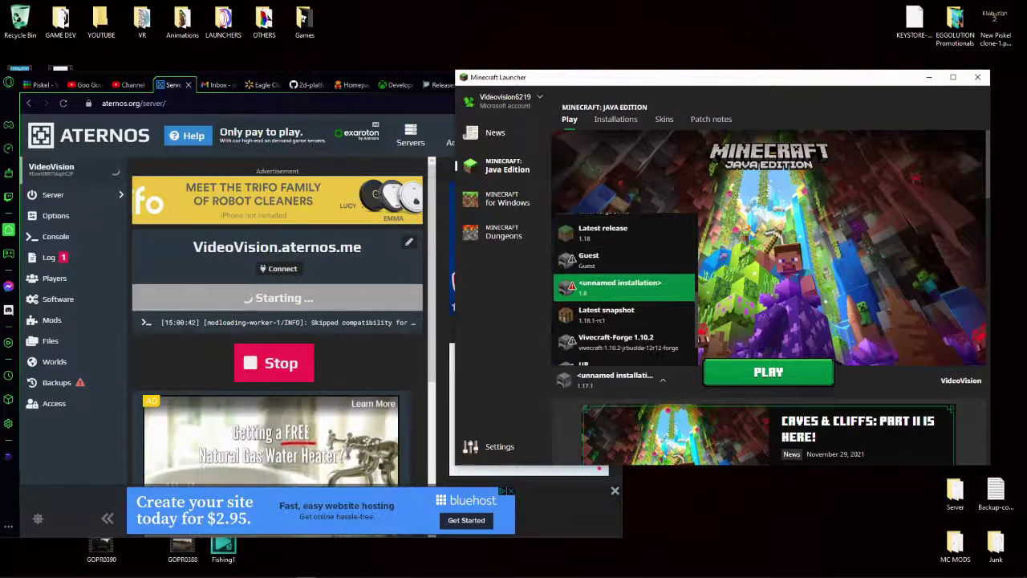
click(625, 350)
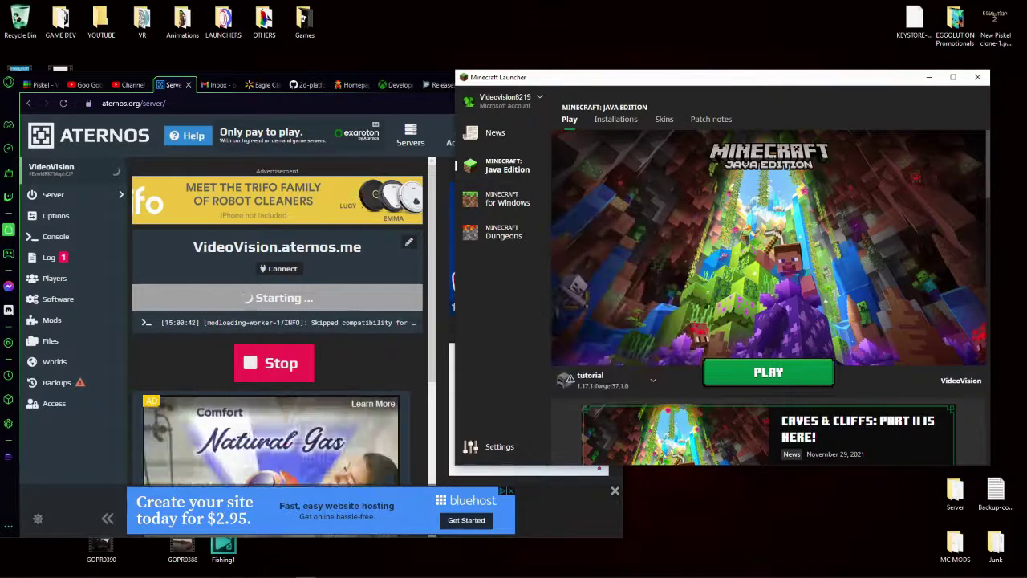
click(768, 372)
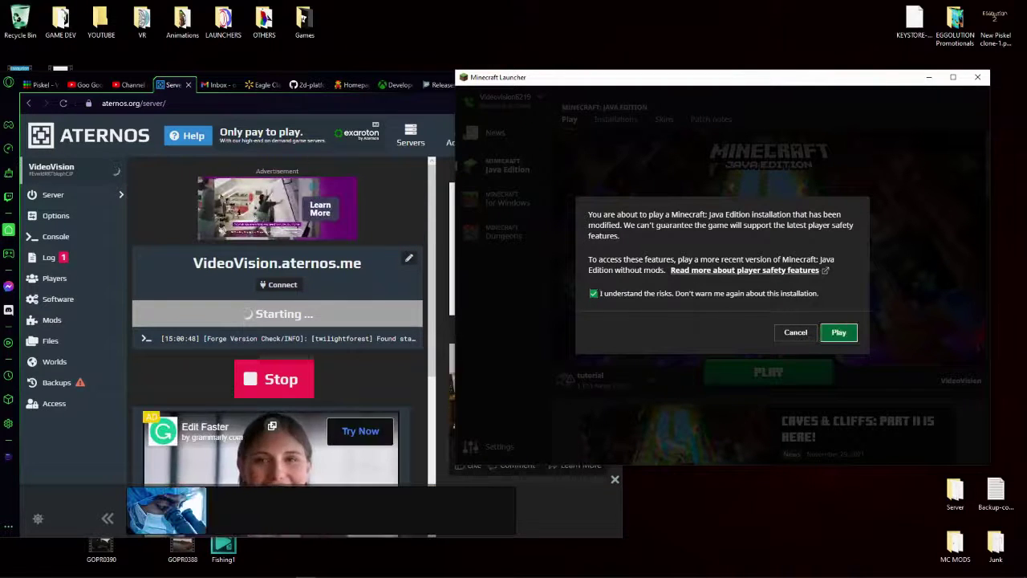
click(839, 333)
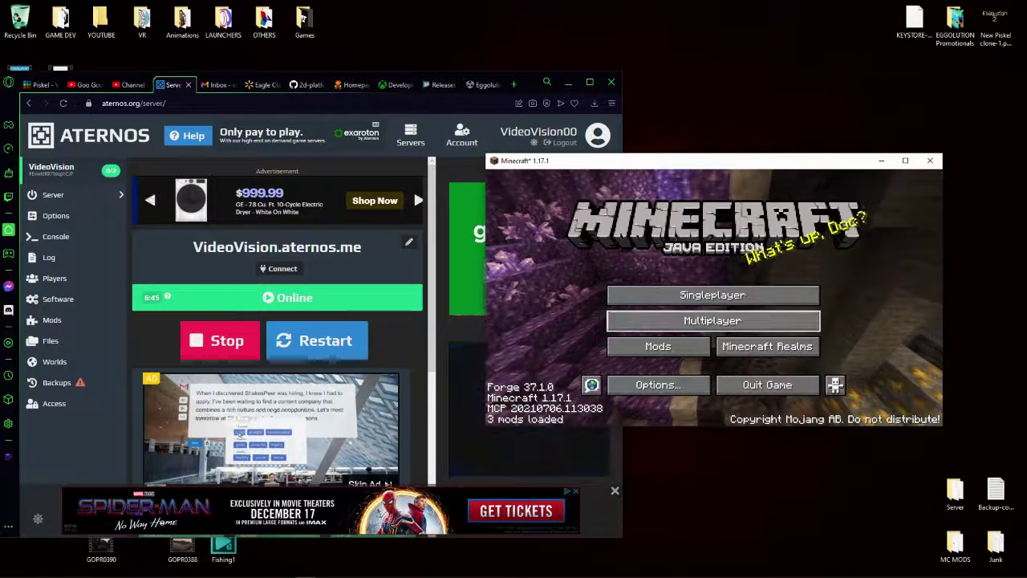
Step: Add a multiplayer server with the address VideoVision.aternos.me, keeping the default name Minecraft Server
click(713, 321)
scroll(719, 267, down, 4)
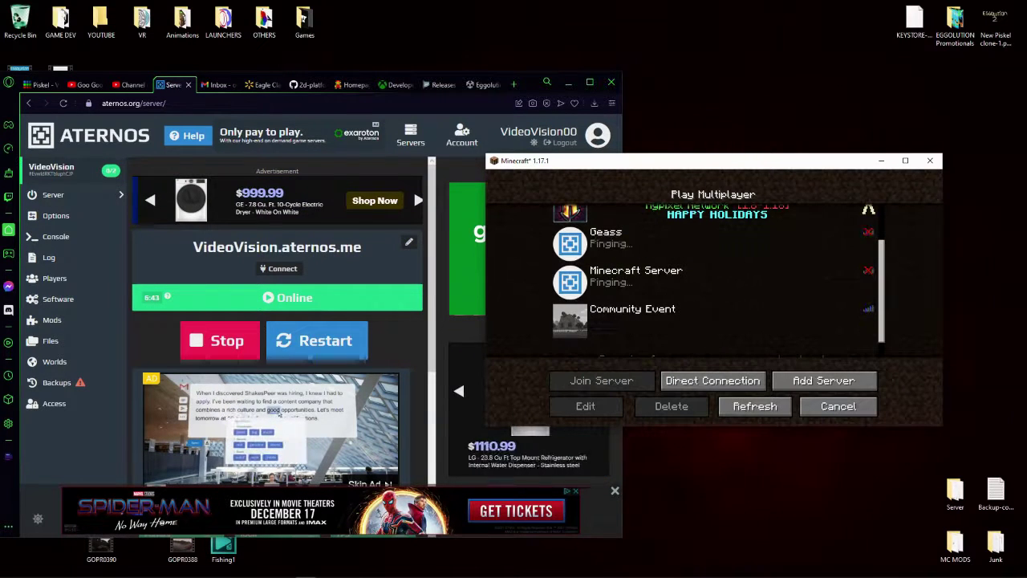
click(824, 380)
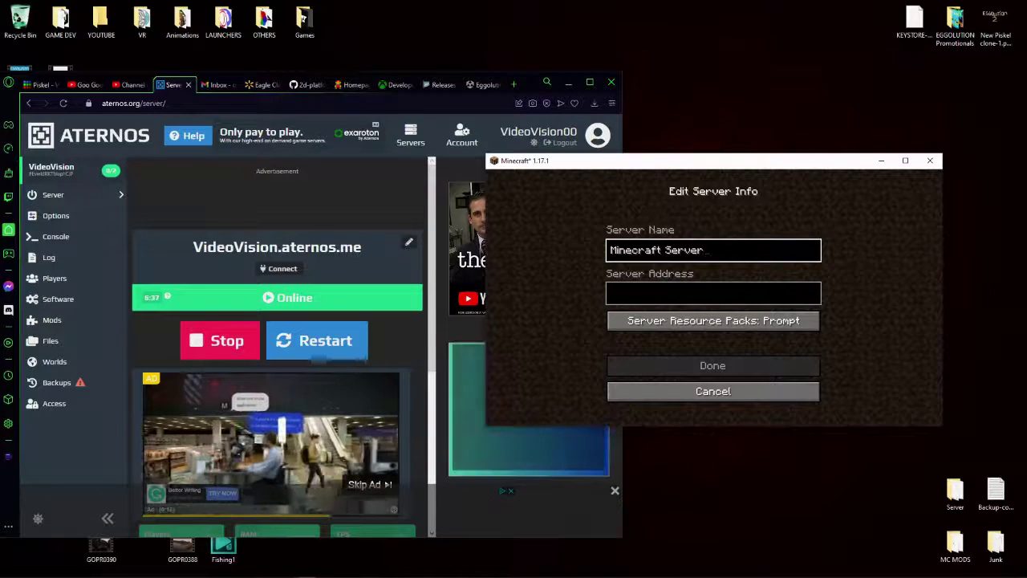
click(713, 294)
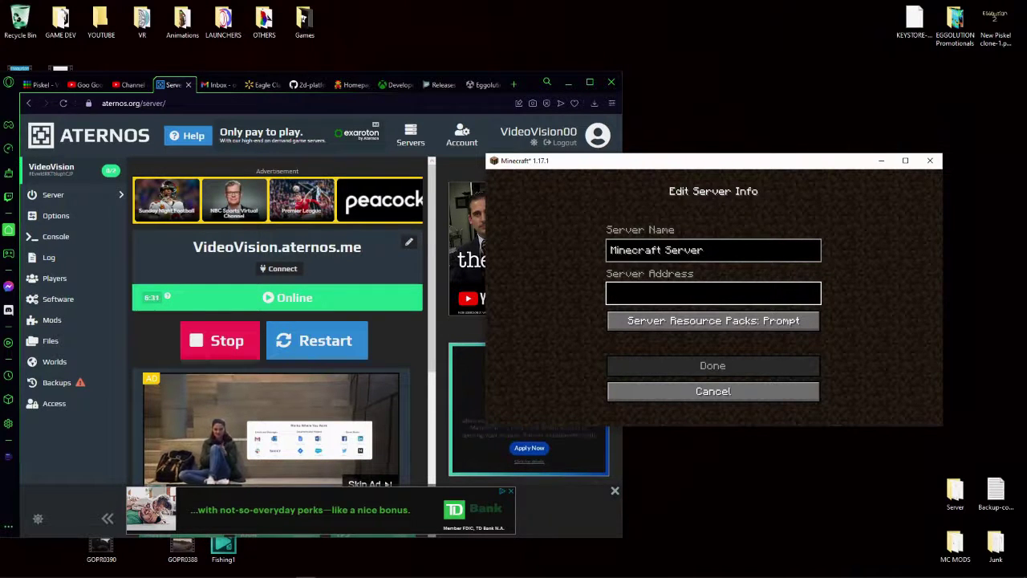
text(V)
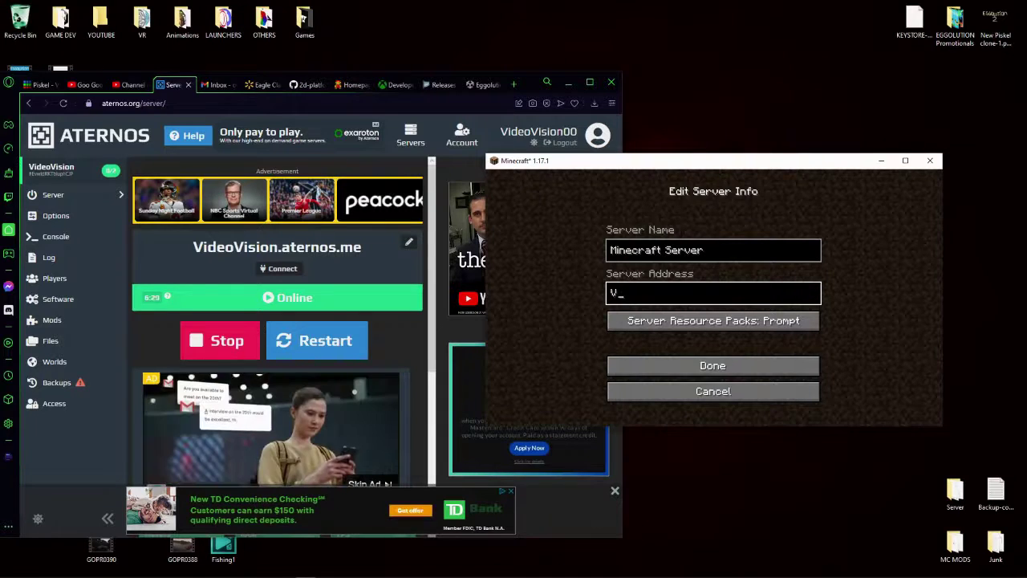
text(ideoVi)
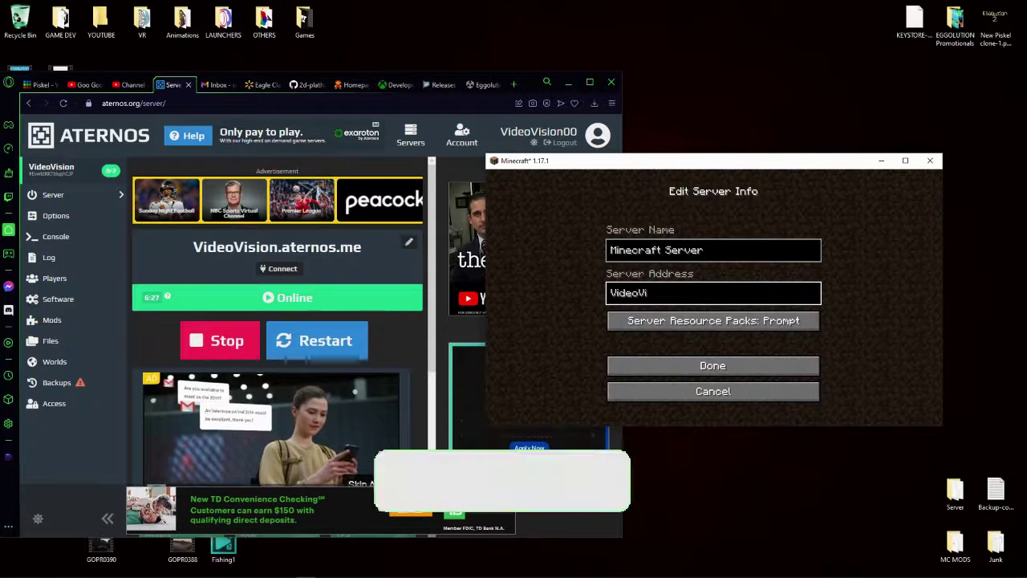
text(sion.at)
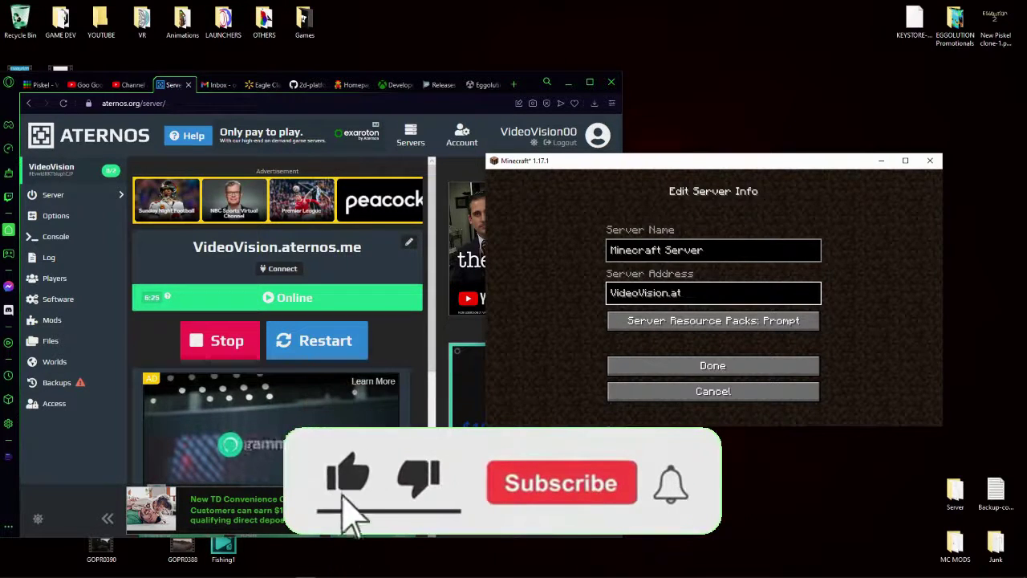
text(ernos.me)
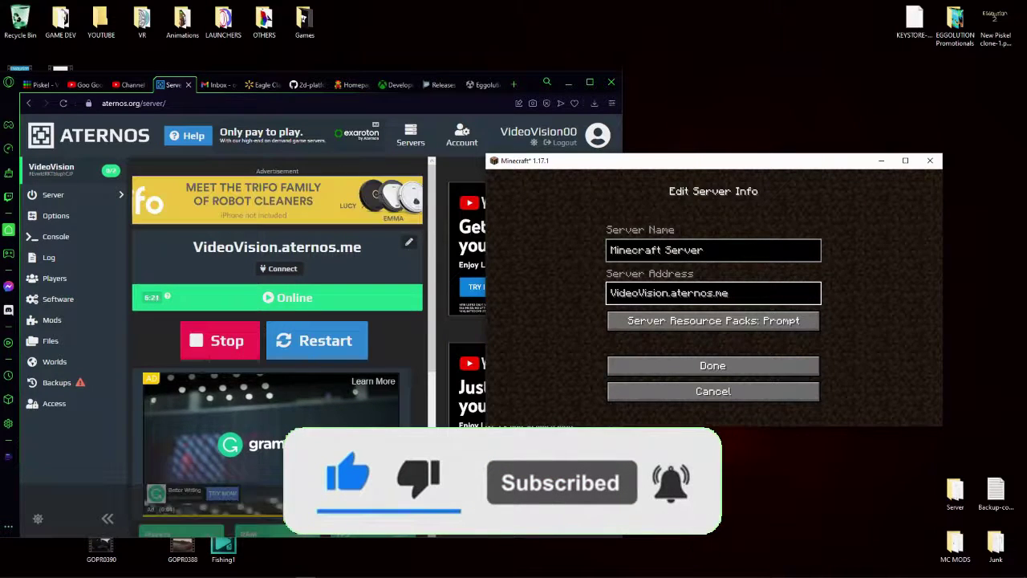
click(713, 365)
Step: Join the newly added Minecraft Server entry at the end of the multiplayer list
scroll(576, 257, down, 2)
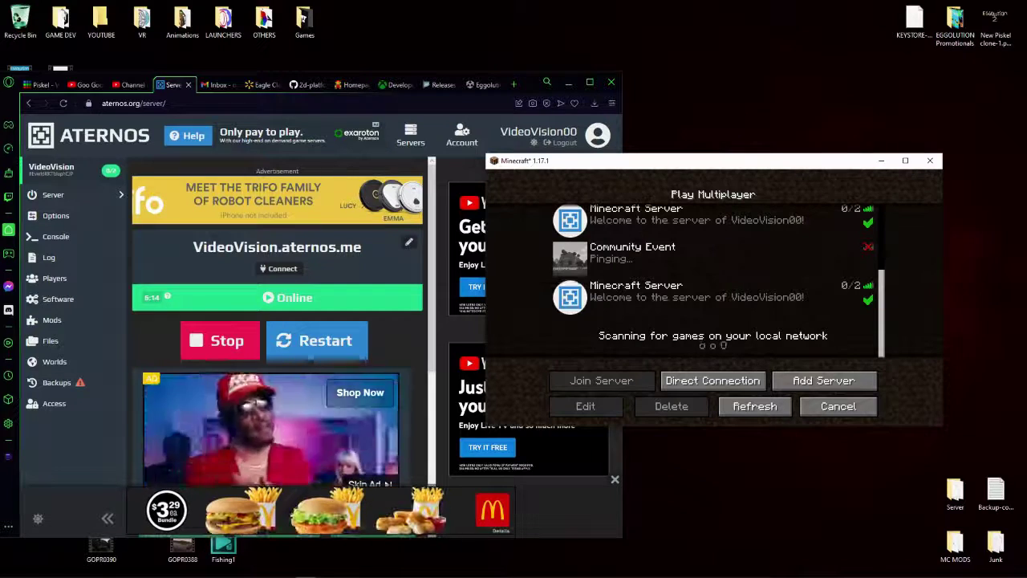
mouse_move(872, 286)
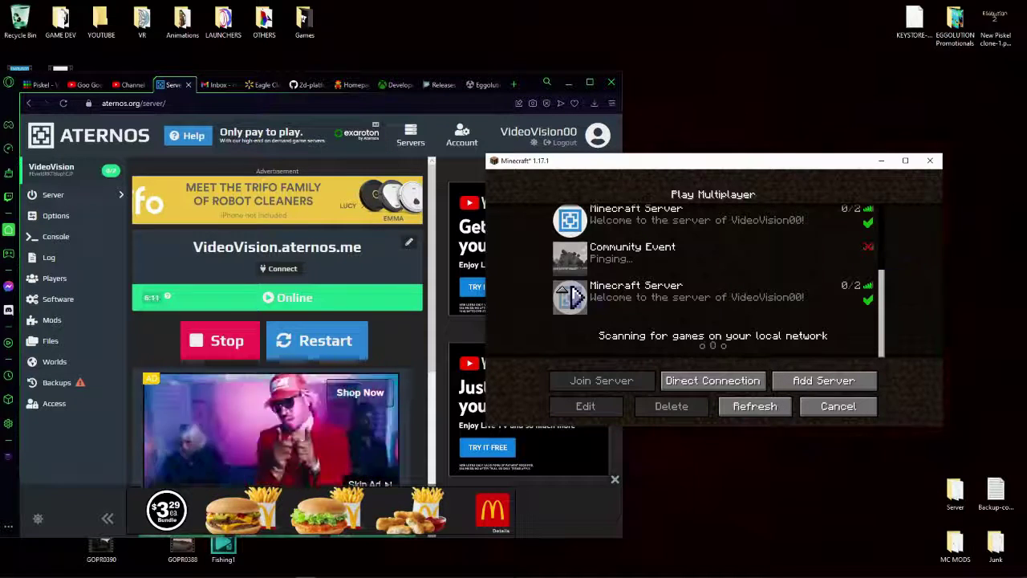
click(573, 297)
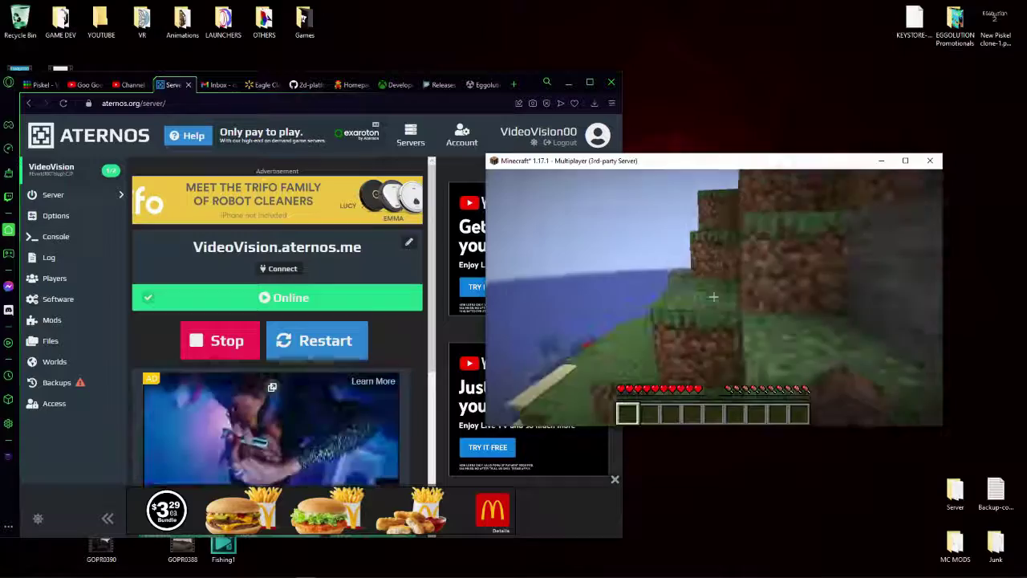
Step: Check the inventory briefly and walk along the hillside to look around the server world
key(e)
key(e)
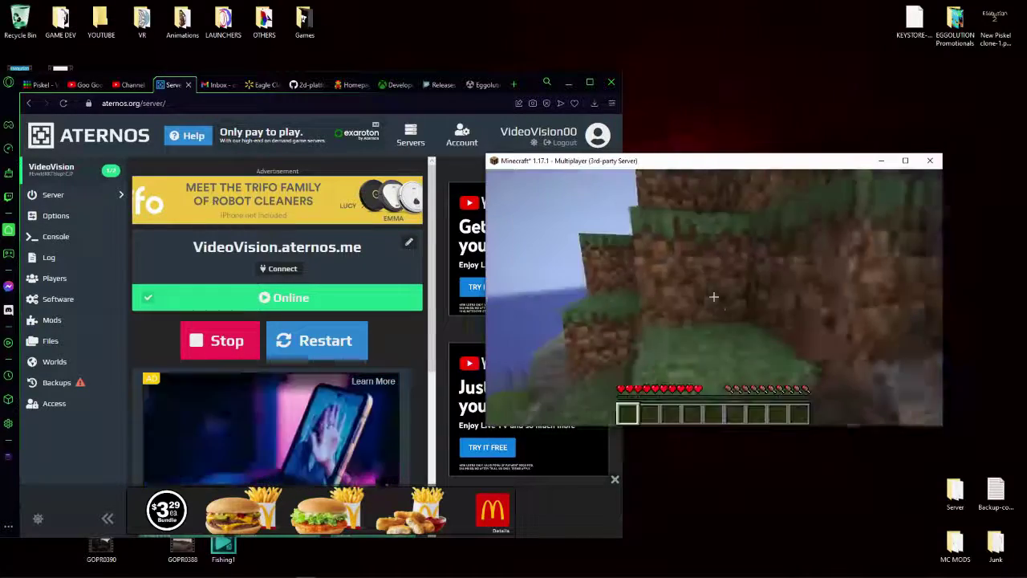
key(w)
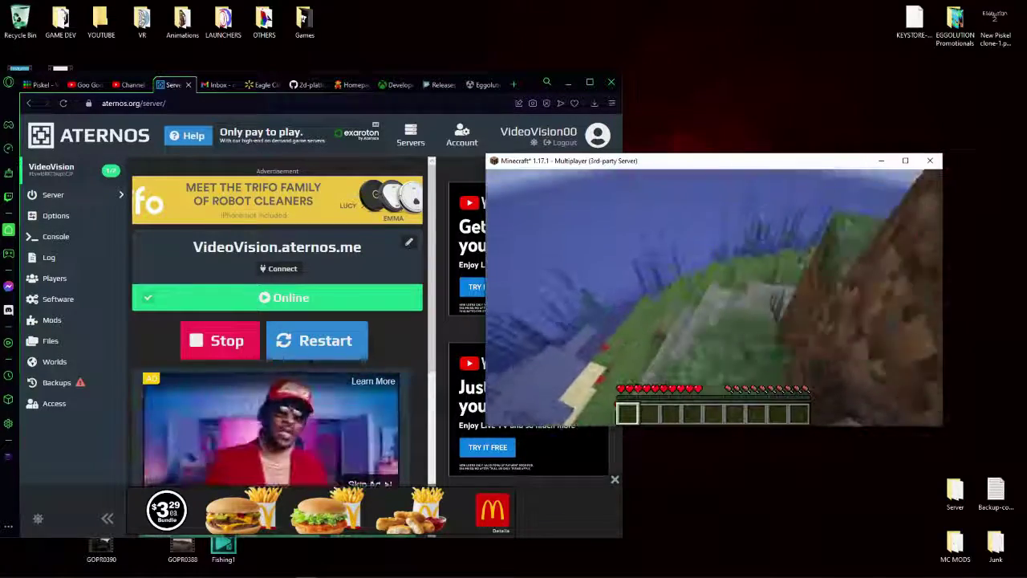
key(w)
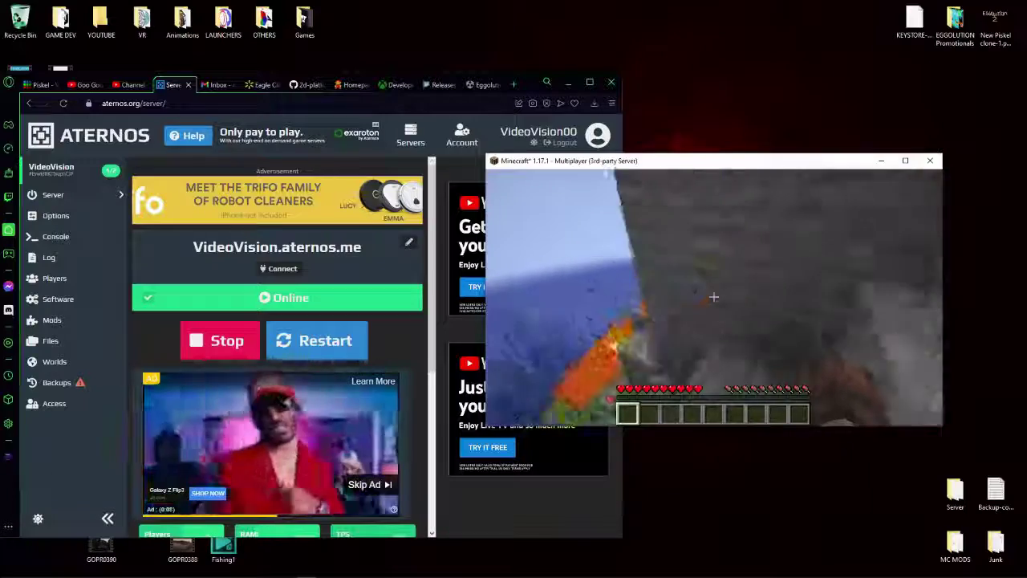
key(w)
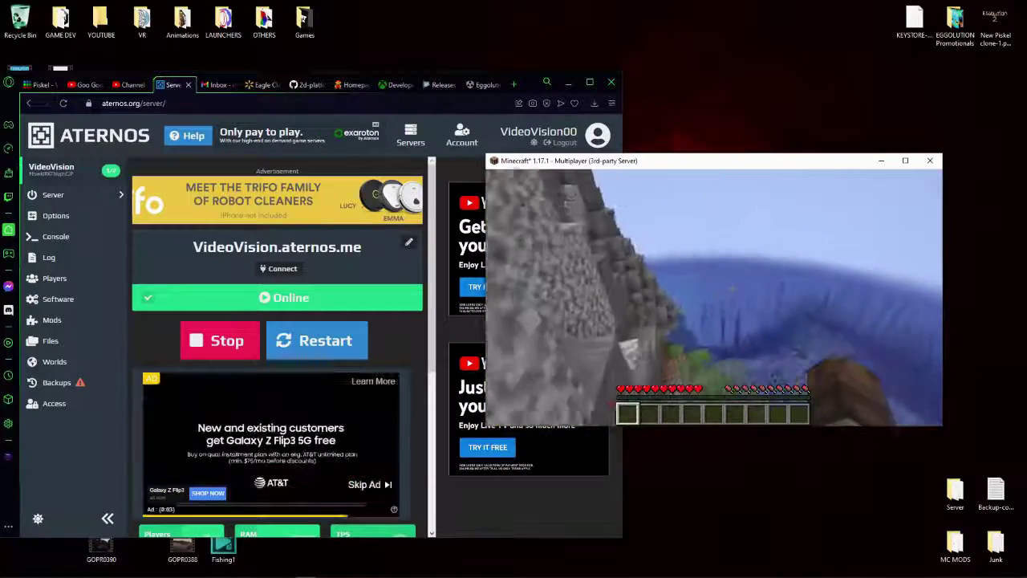
key(Escape)
click(657, 329)
key(Escape)
key(Escape)
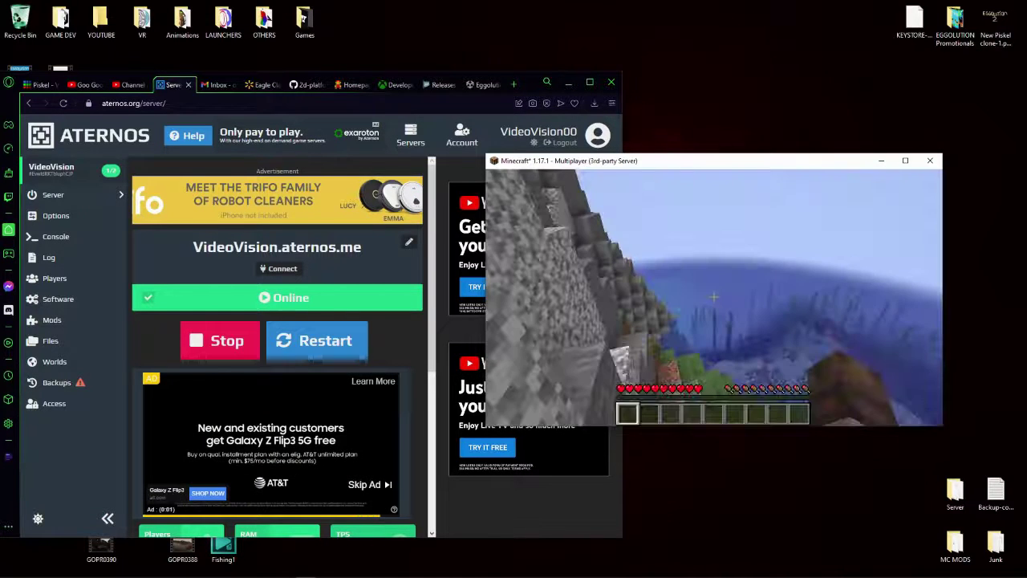